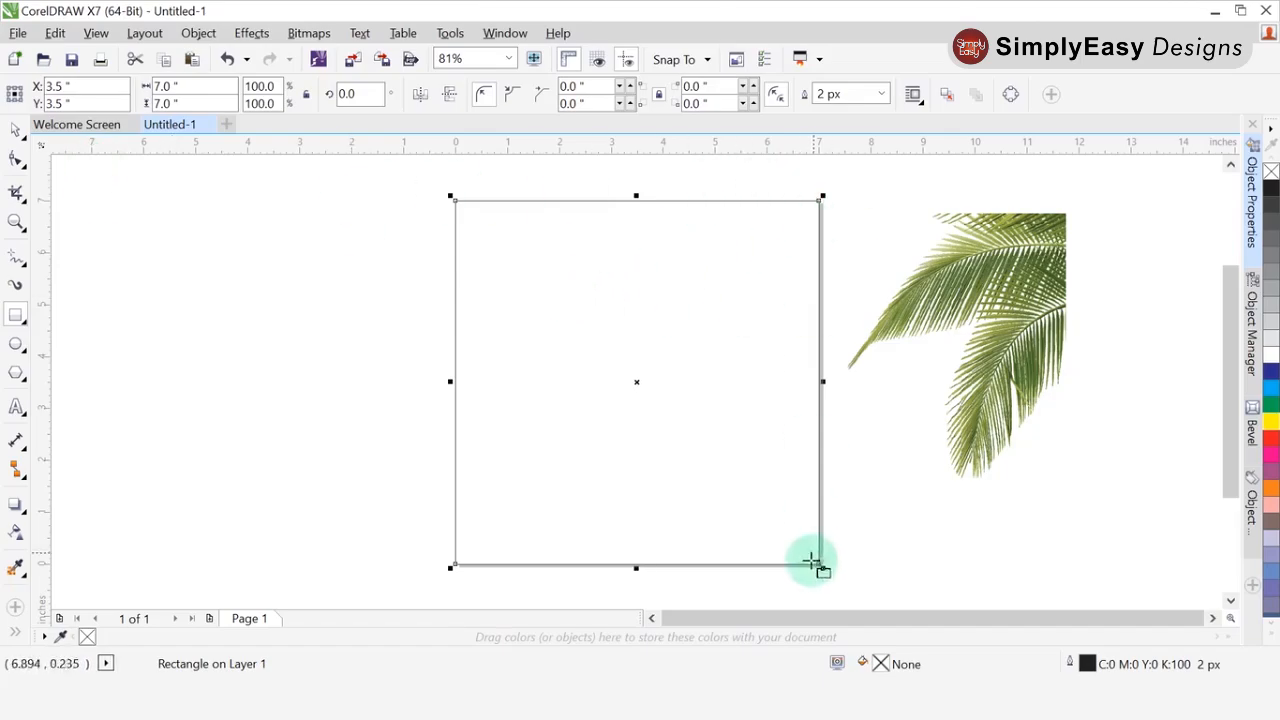
Step: Fill the square with an elliptical fountain fill running from light grey (C18 M13 Y14 K0) at the edges to white at the centre
left_click(20, 130)
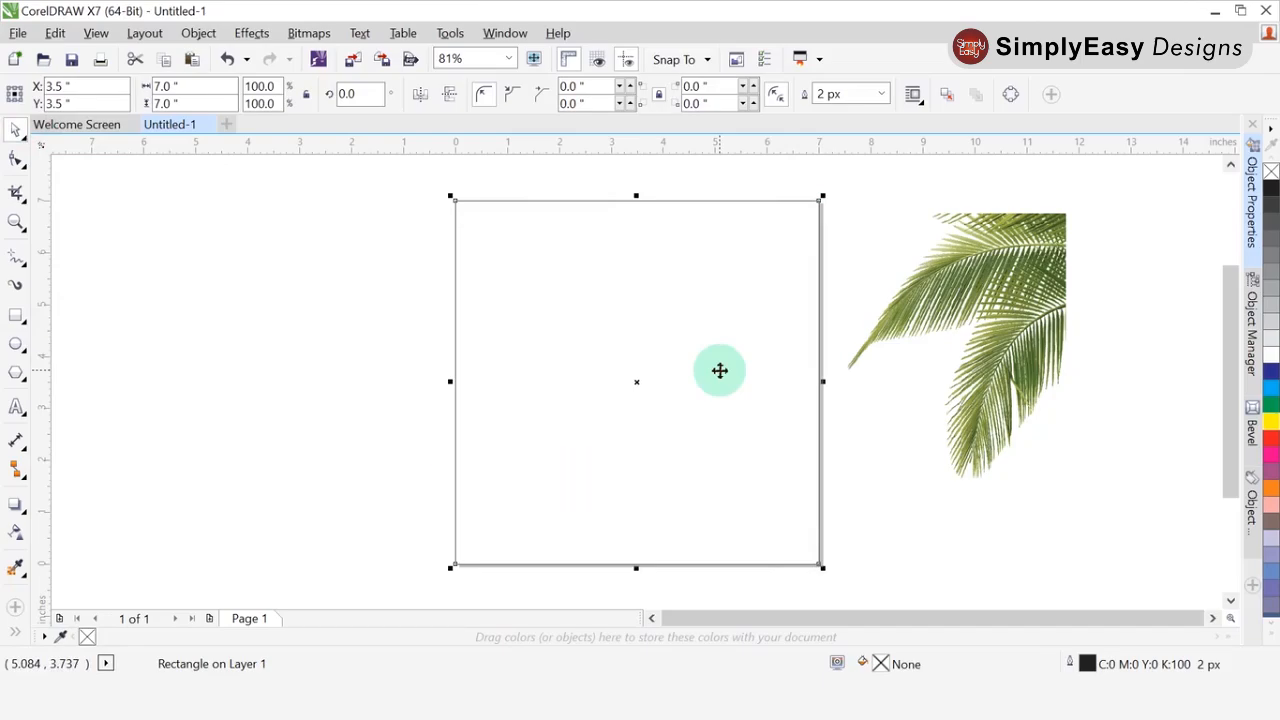
key("F11")
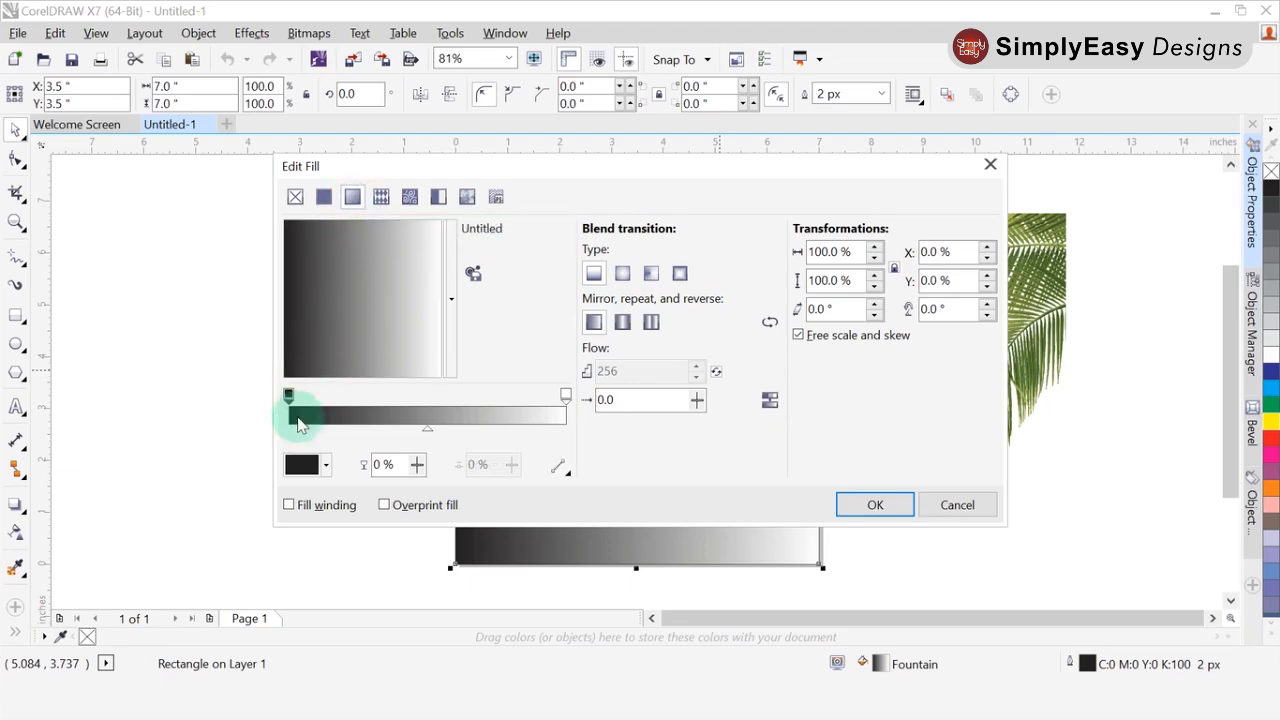
left_click(325, 465)
left_click_drag(299, 393, 293, 346)
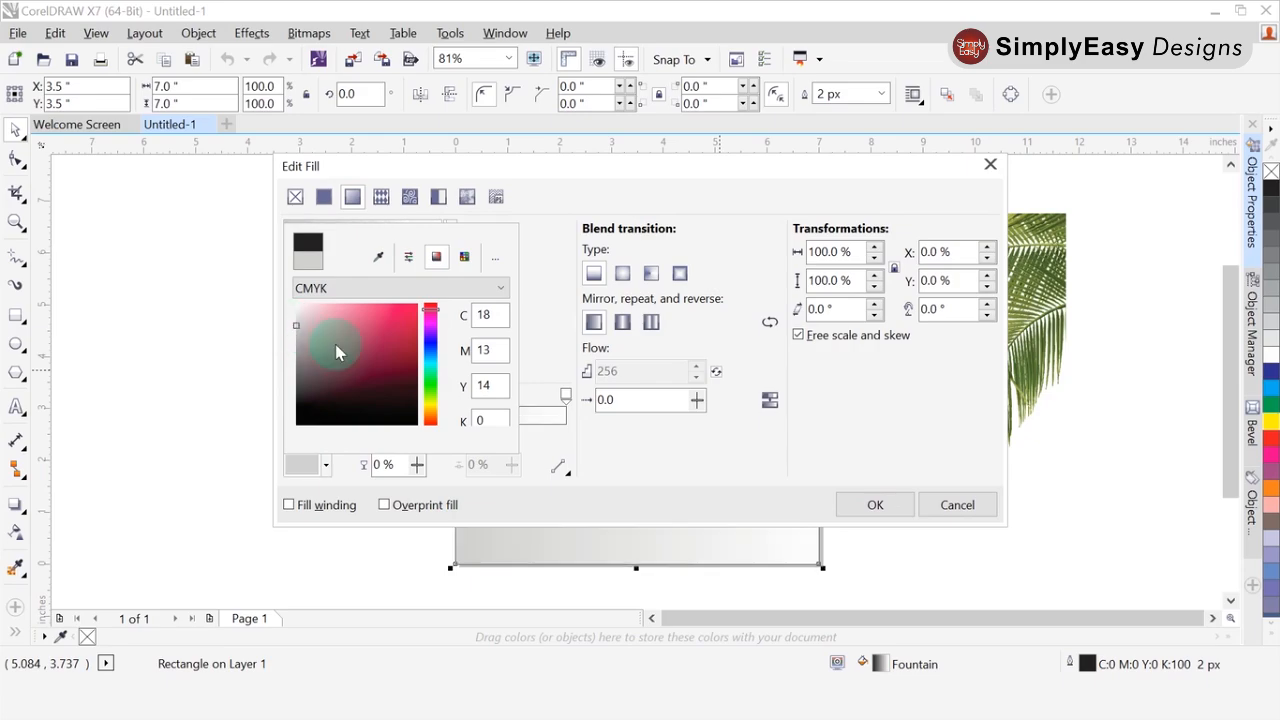
left_click(538, 330)
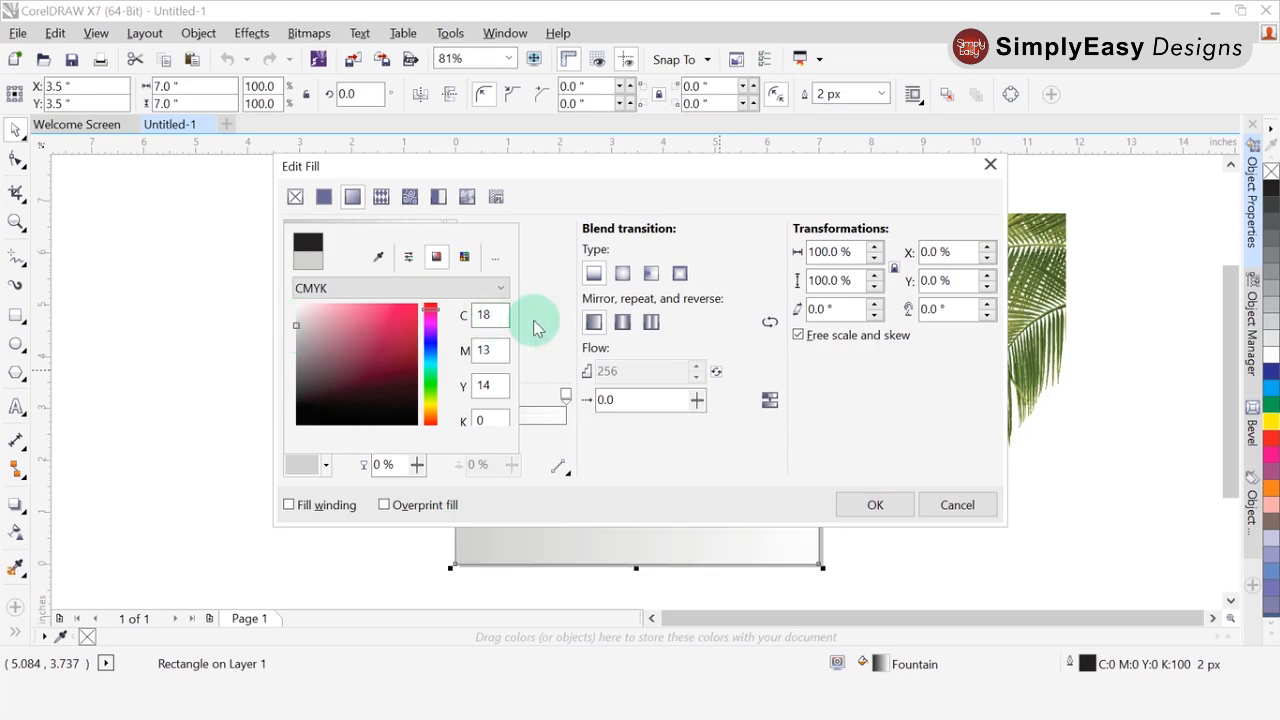
left_click(623, 275)
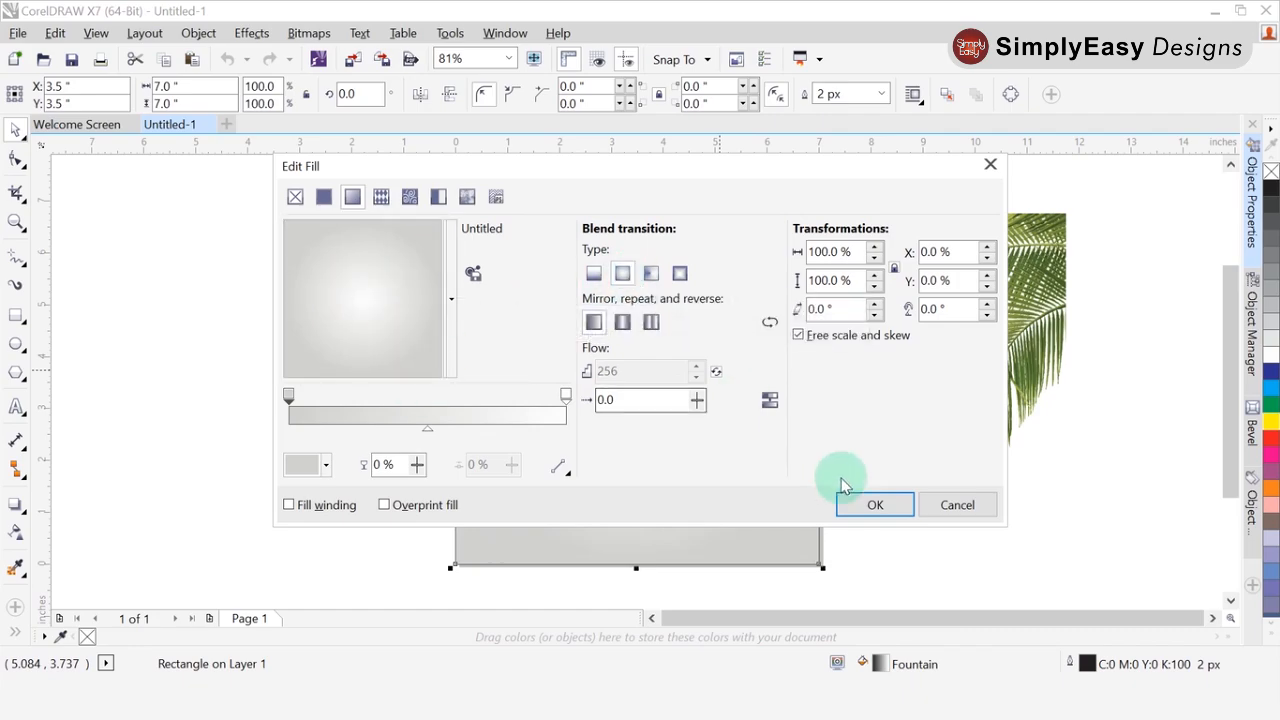
left_click(875, 506)
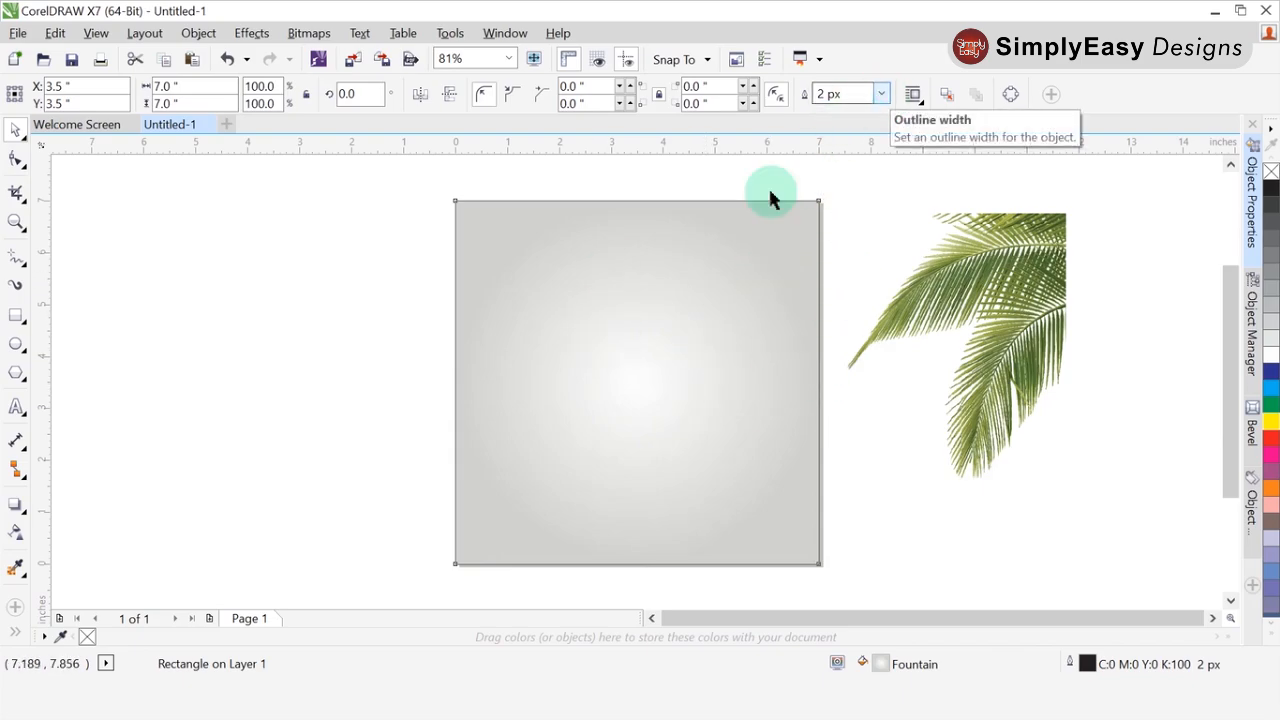
Step: Remove the outline from the grey gradient square
left_click(886, 93)
left_click(849, 113)
left_click(262, 348)
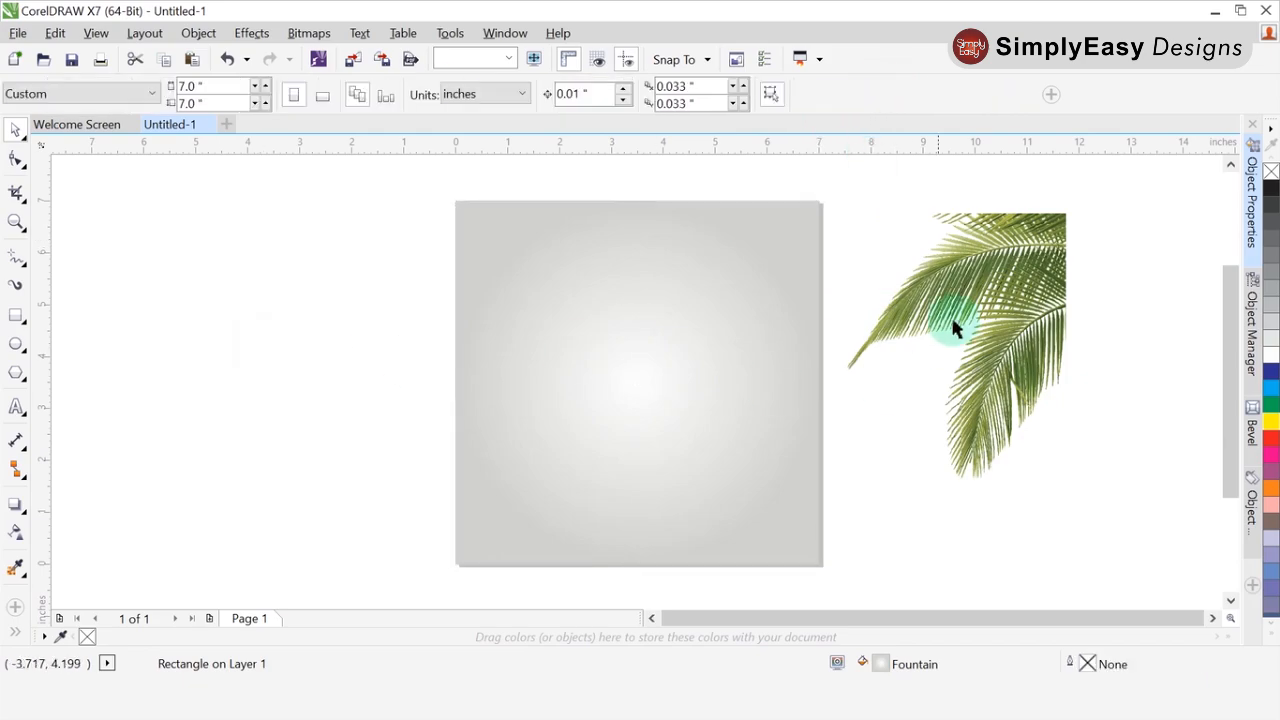
Step: Place the palm leaf image inside the grey gradient square as a PowerClip
left_click(918, 288)
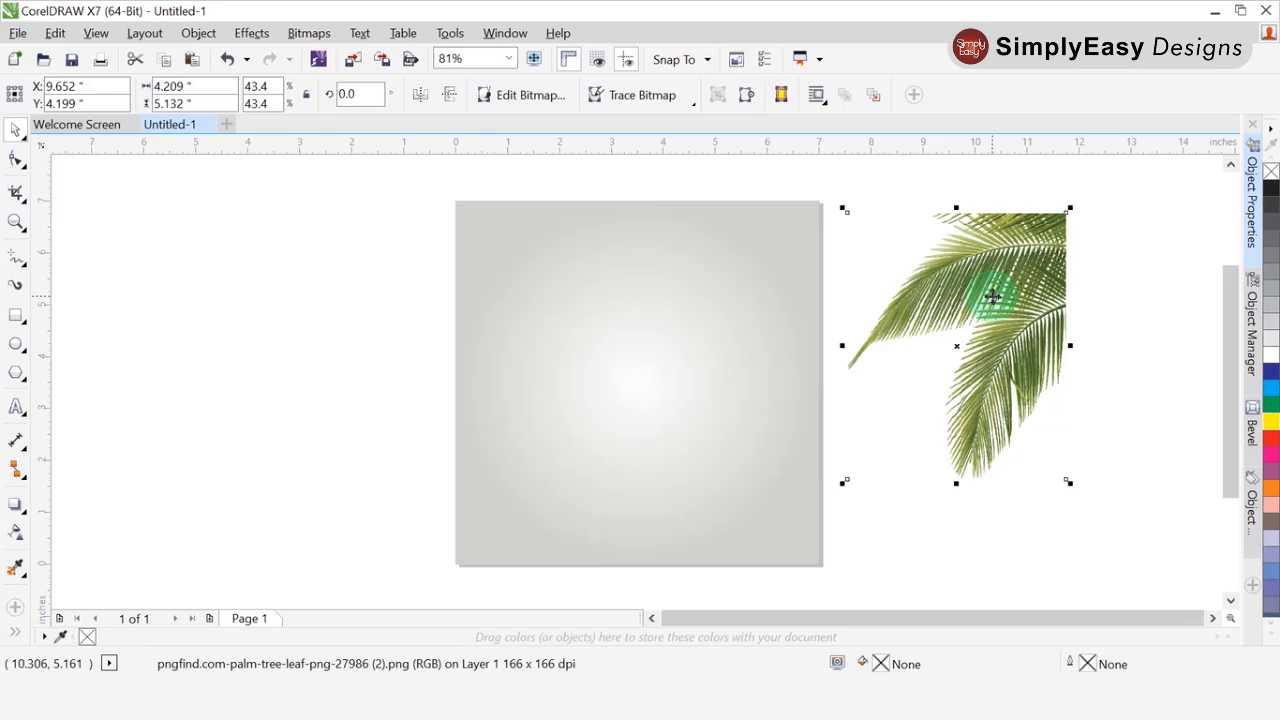
left_click_drag(992, 295, 687, 356)
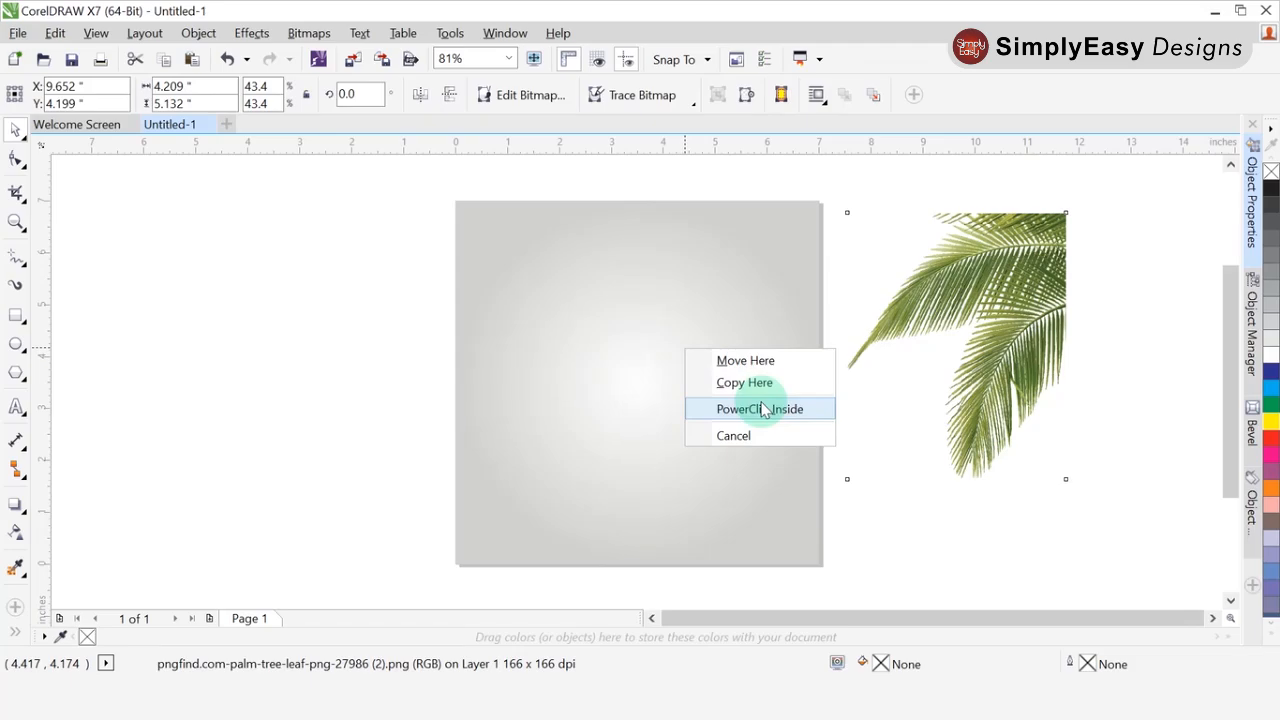
left_click(342, 285)
left_click(191, 38)
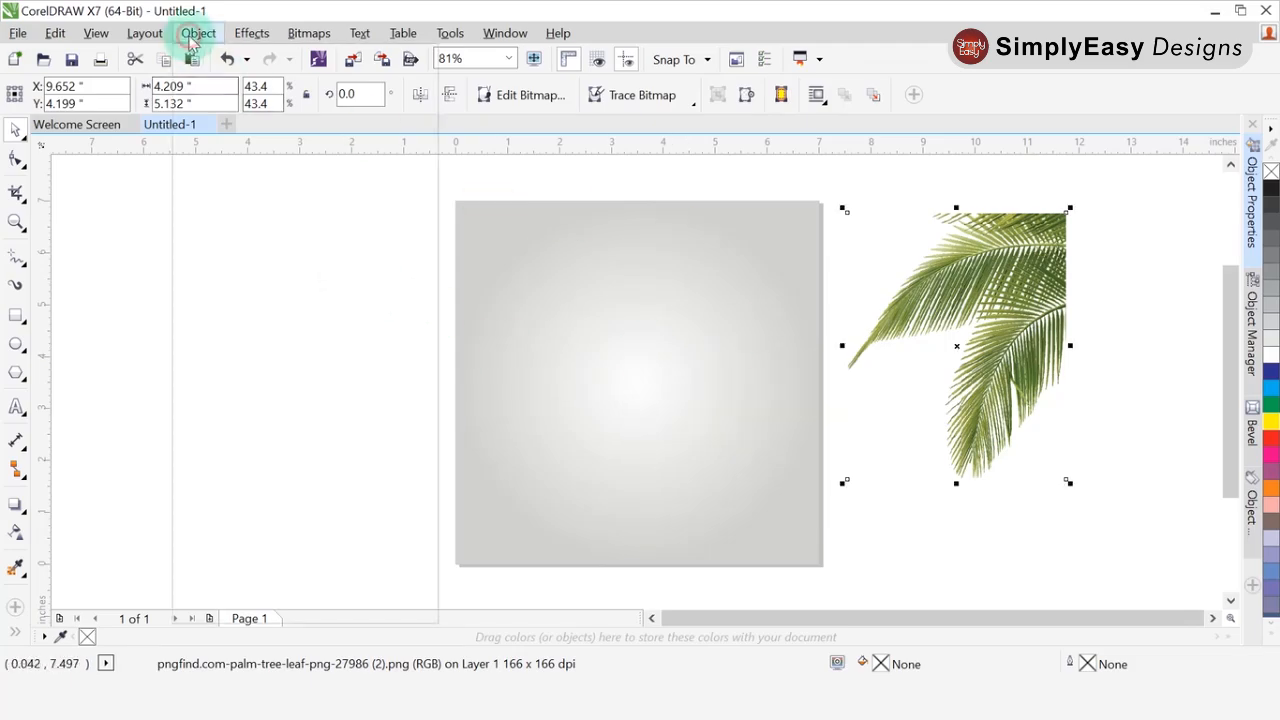
mouse_move(235, 201)
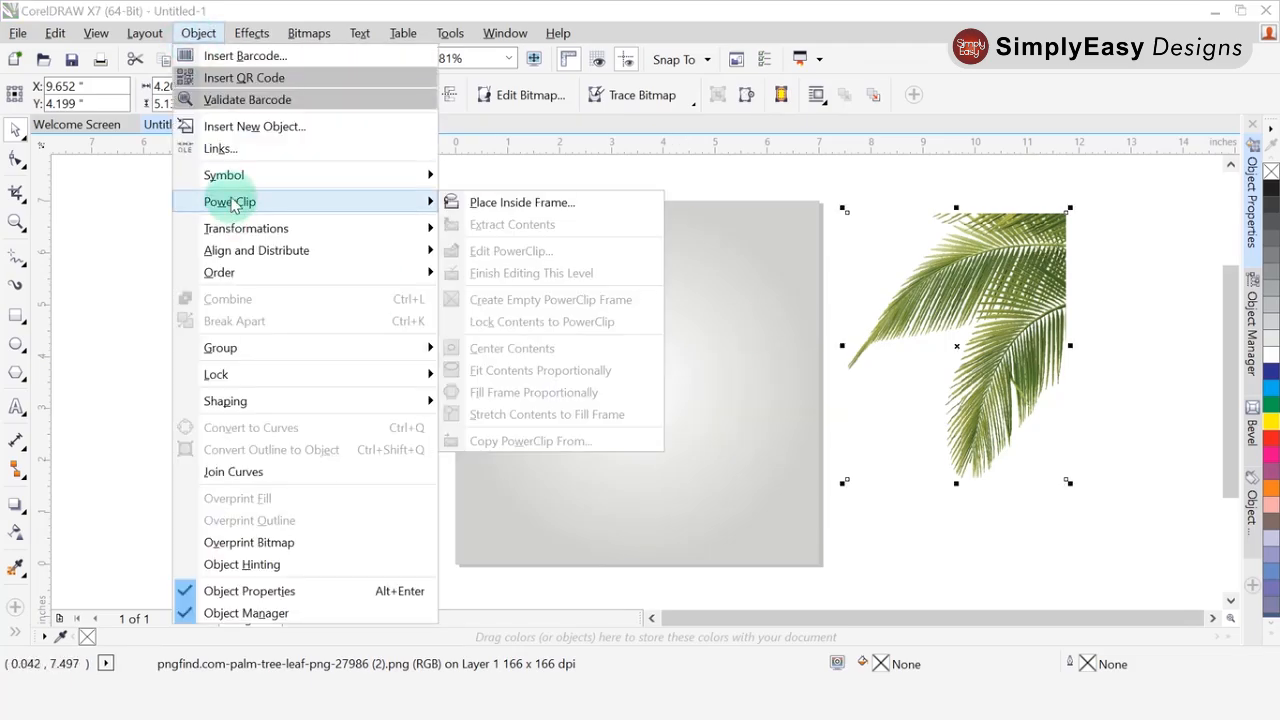
left_click(505, 204)
left_click(592, 298)
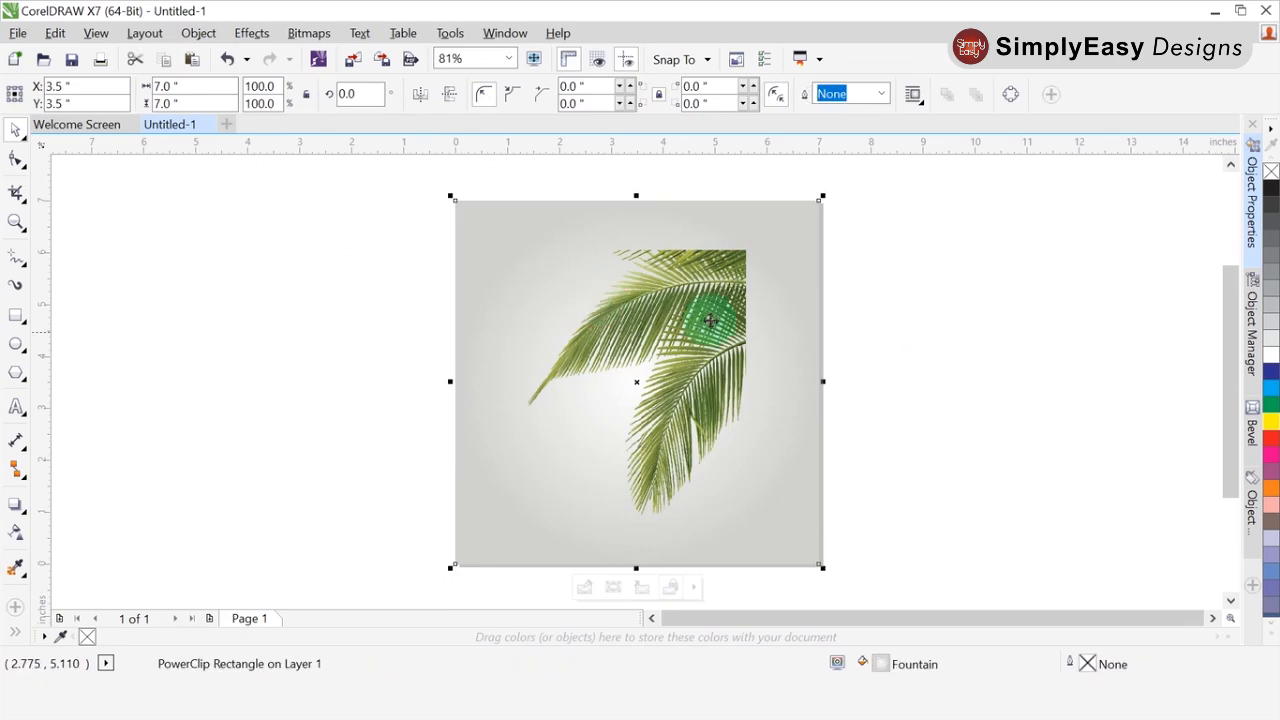
left_click(986, 289)
Step: Edit the PowerClip contents, moving the palm leaf to the square's upper-right corner and enlarging it to about 5 by 6.1 inches
left_click(756, 310)
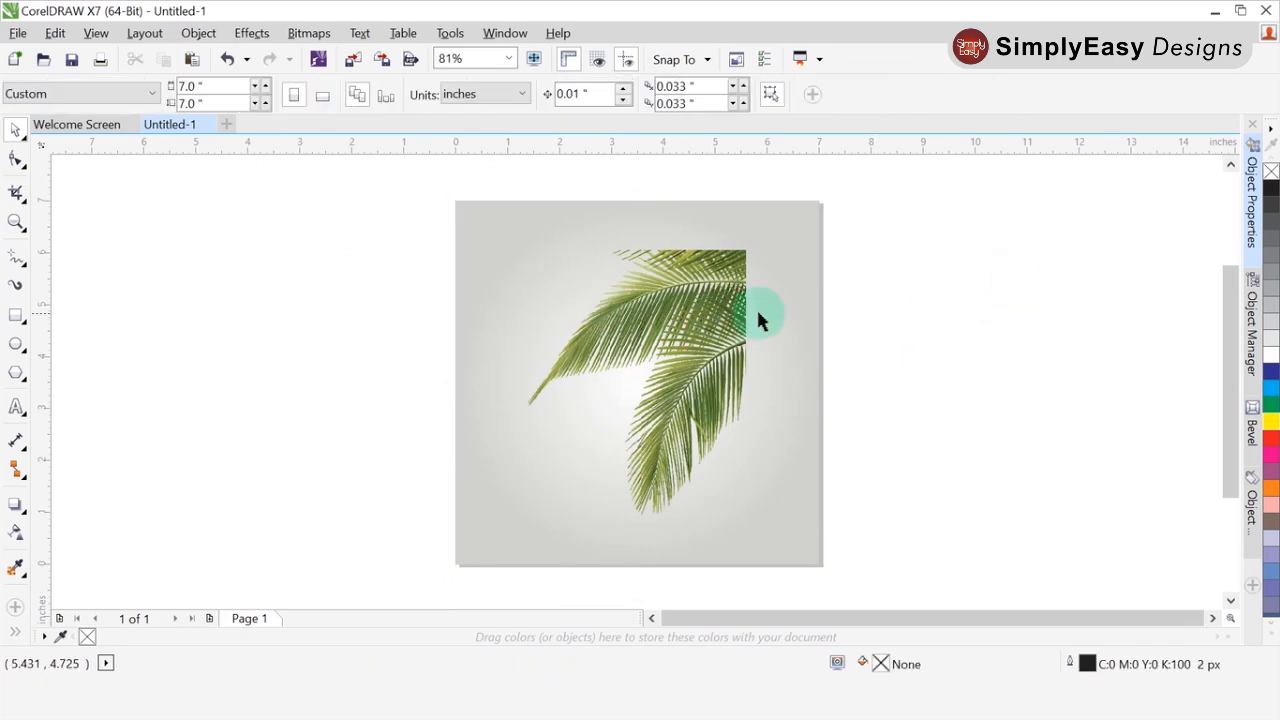
right_click(759, 312)
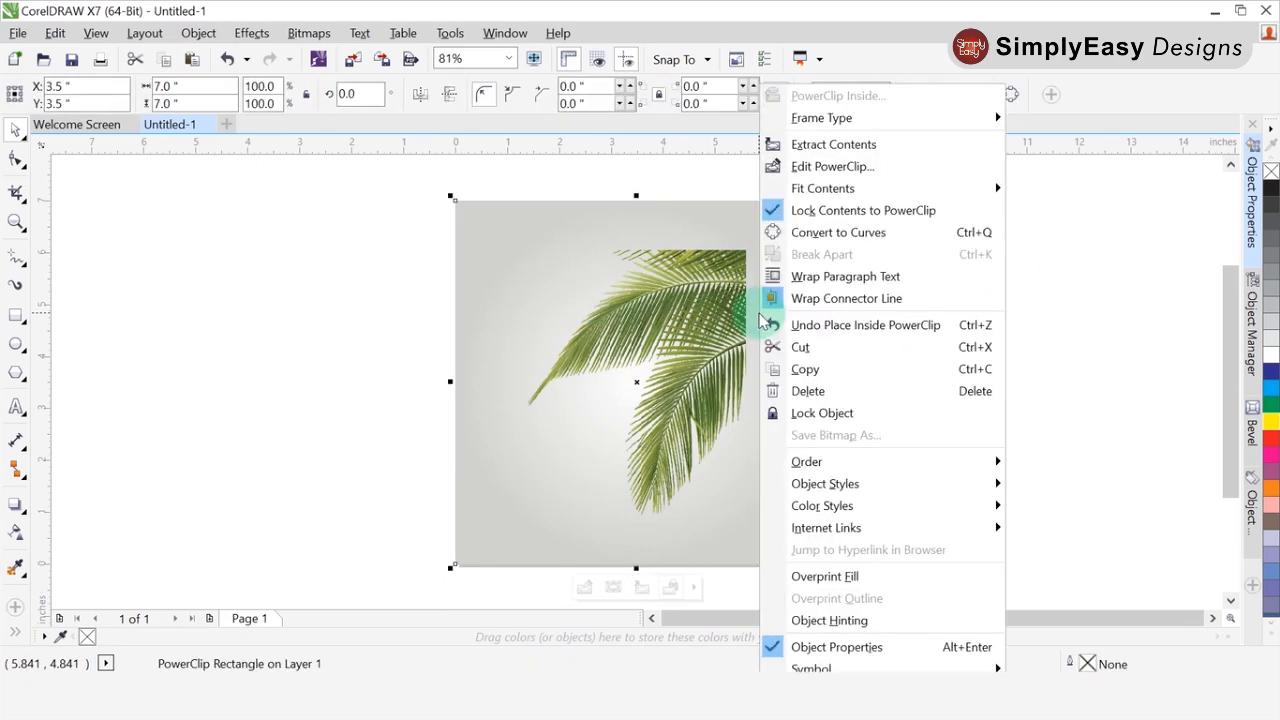
left_click(816, 162)
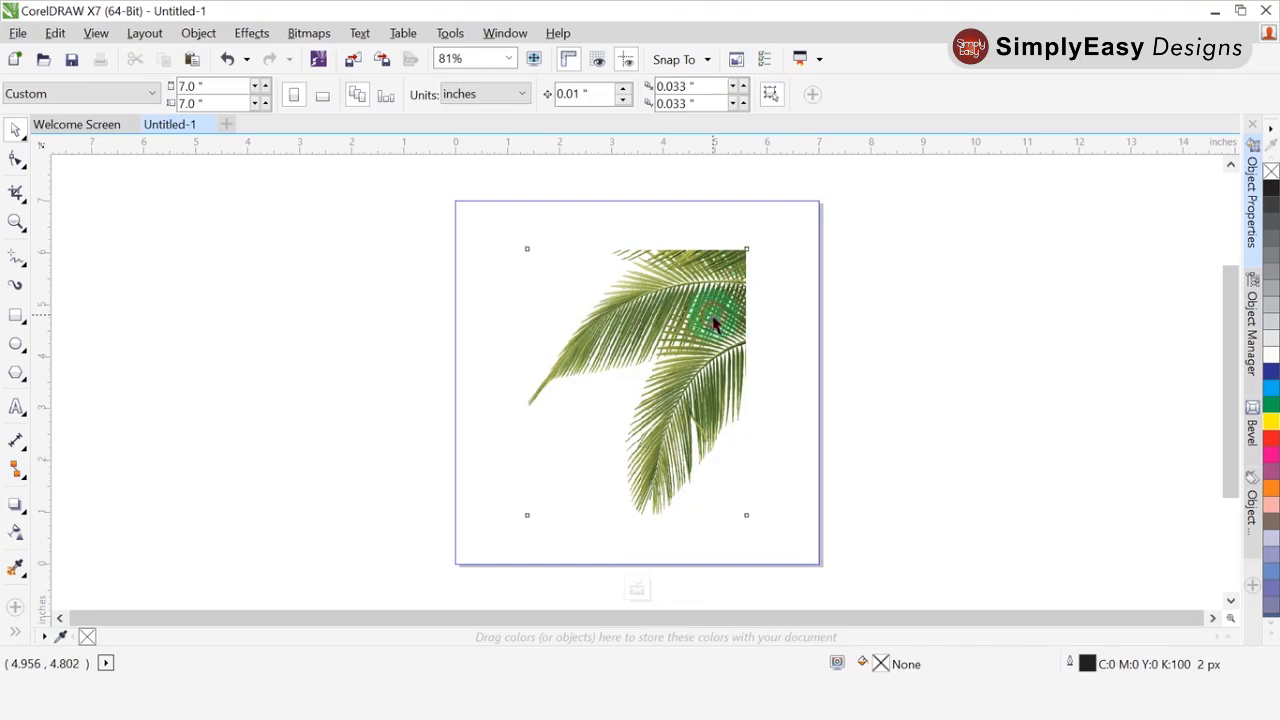
left_click(757, 328)
left_click_drag(757, 328, 793, 302)
left_click_drag(610, 465, 558, 522)
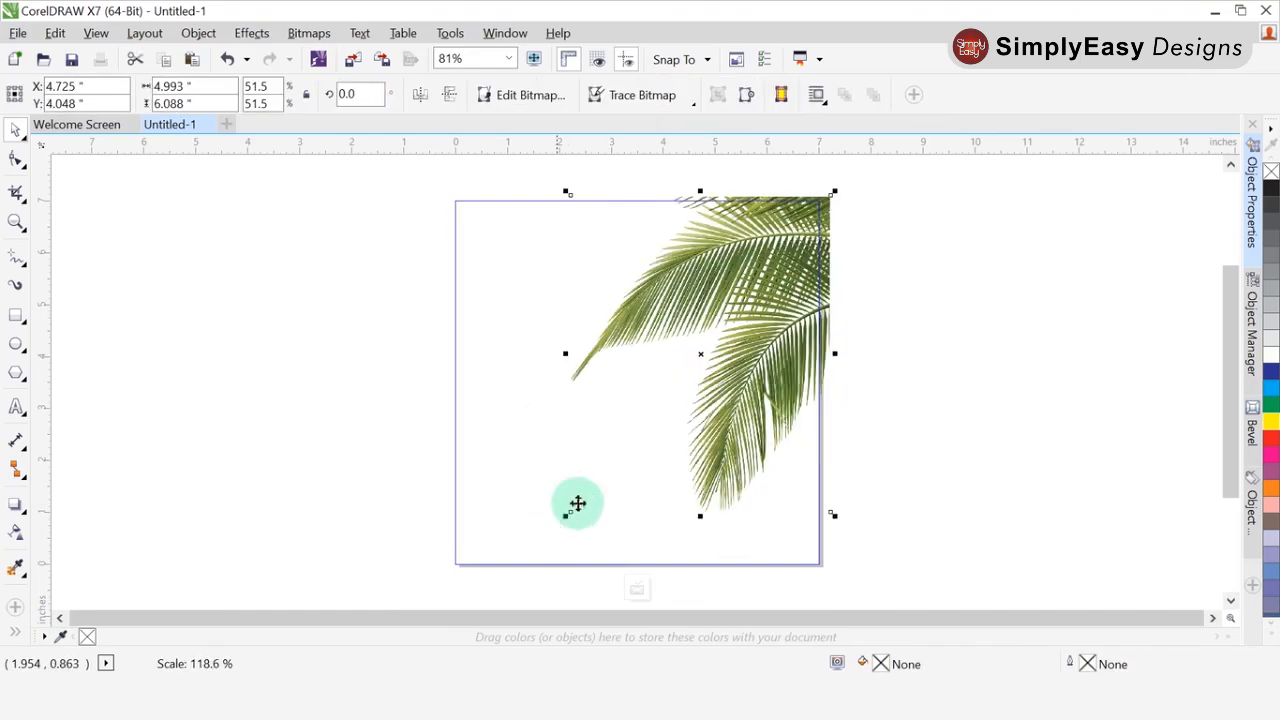
left_click(637, 589)
left_click(913, 356)
Step: Draw a rectangle about 4.6 by 3.9 inches across the middle of the square
scroll(627, 341, "down", 2)
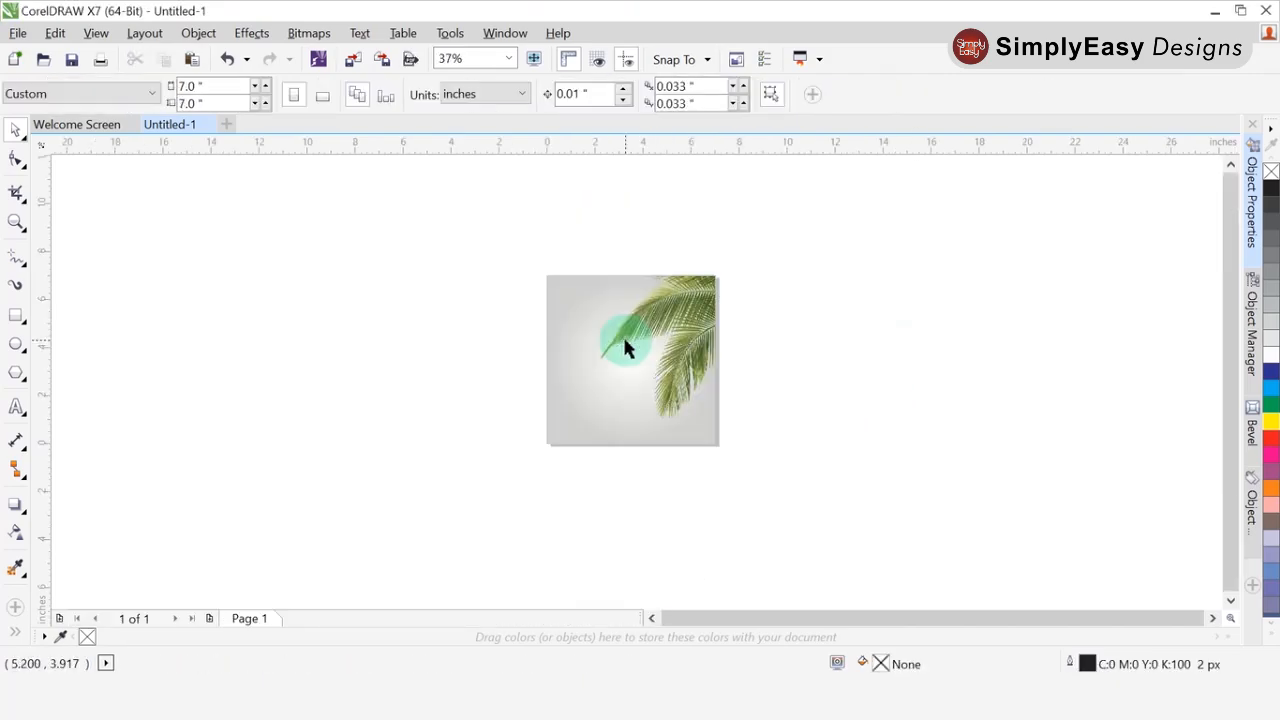
scroll(660, 327, "up", 2)
scroll(630, 360, "down", 2)
scroll(634, 366, "up", 2)
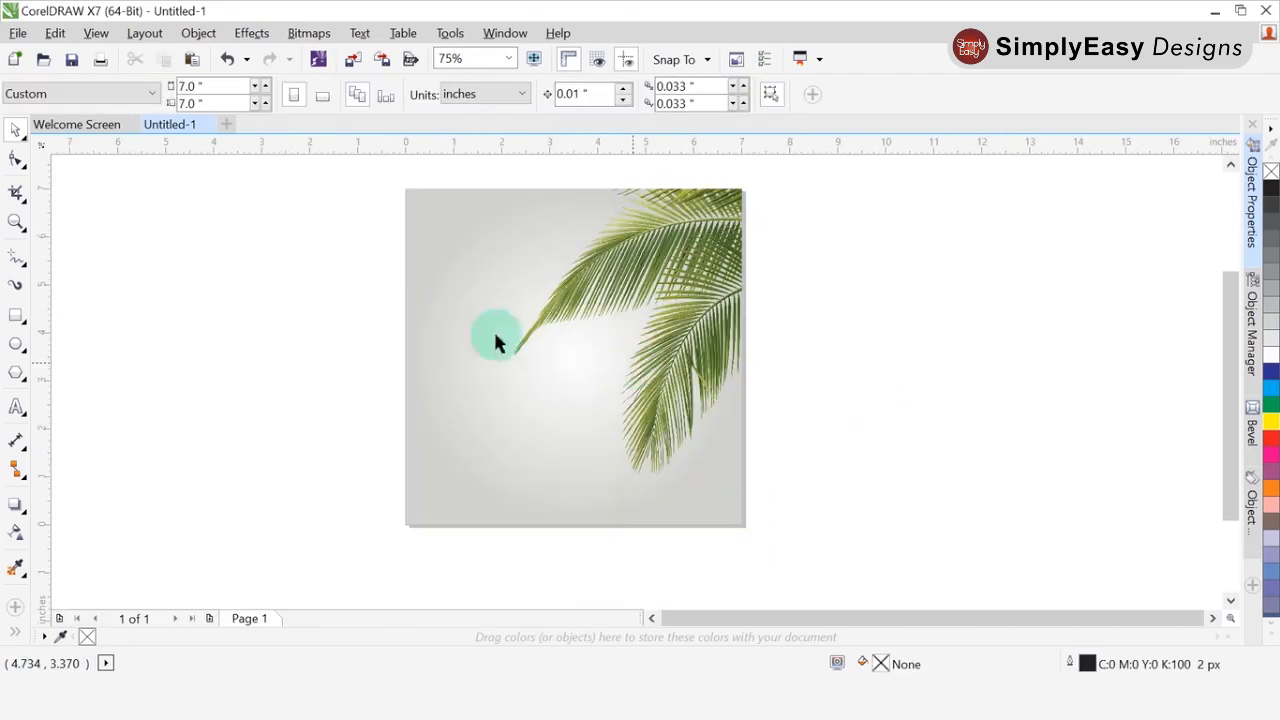
left_click(17, 318)
mouse_move(480, 252)
left_mouse_down()
mouse_move(572, 394)
mouse_move(674, 434)
mouse_move(694, 423)
mouse_move(670, 433)
left_mouse_up()
left_click_drag(471, 345, 460, 346)
left_click_drag(577, 433, 578, 440)
Step: Shape all four corners of the new rectangle as scalloped corners with a radius of about 0.56 inch
left_click(17, 160)
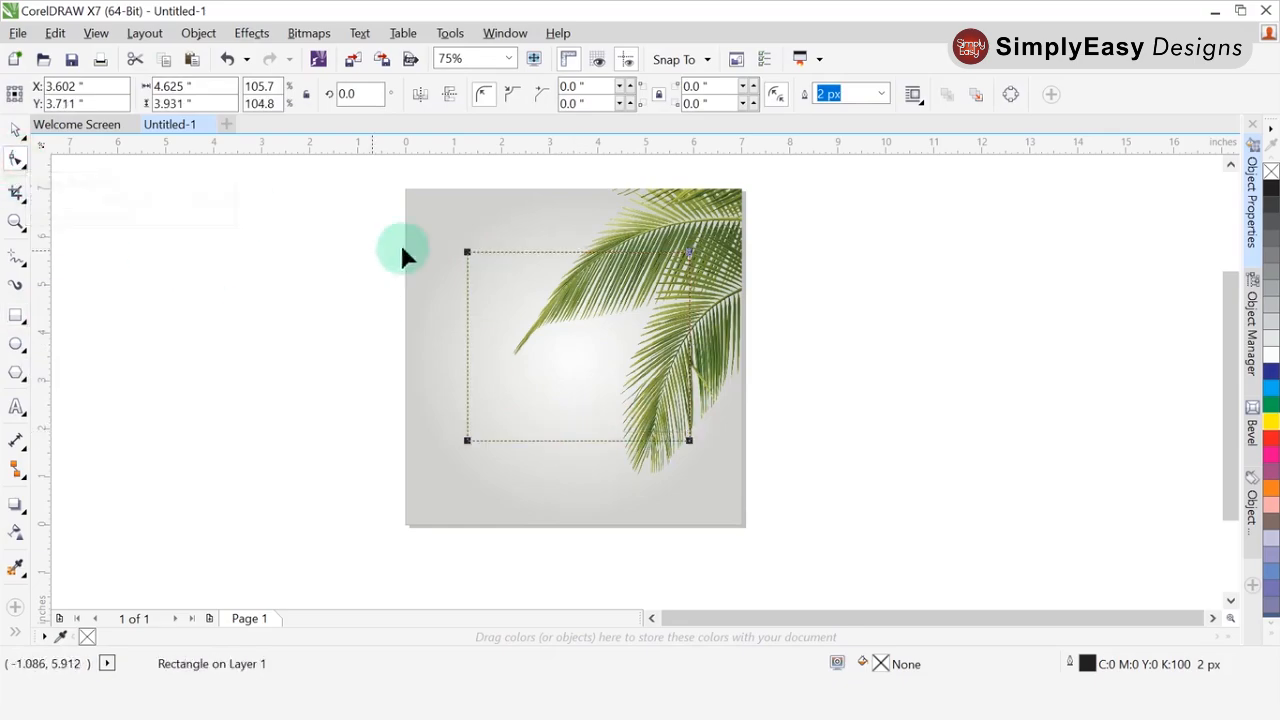
left_click_drag(468, 254, 500, 262)
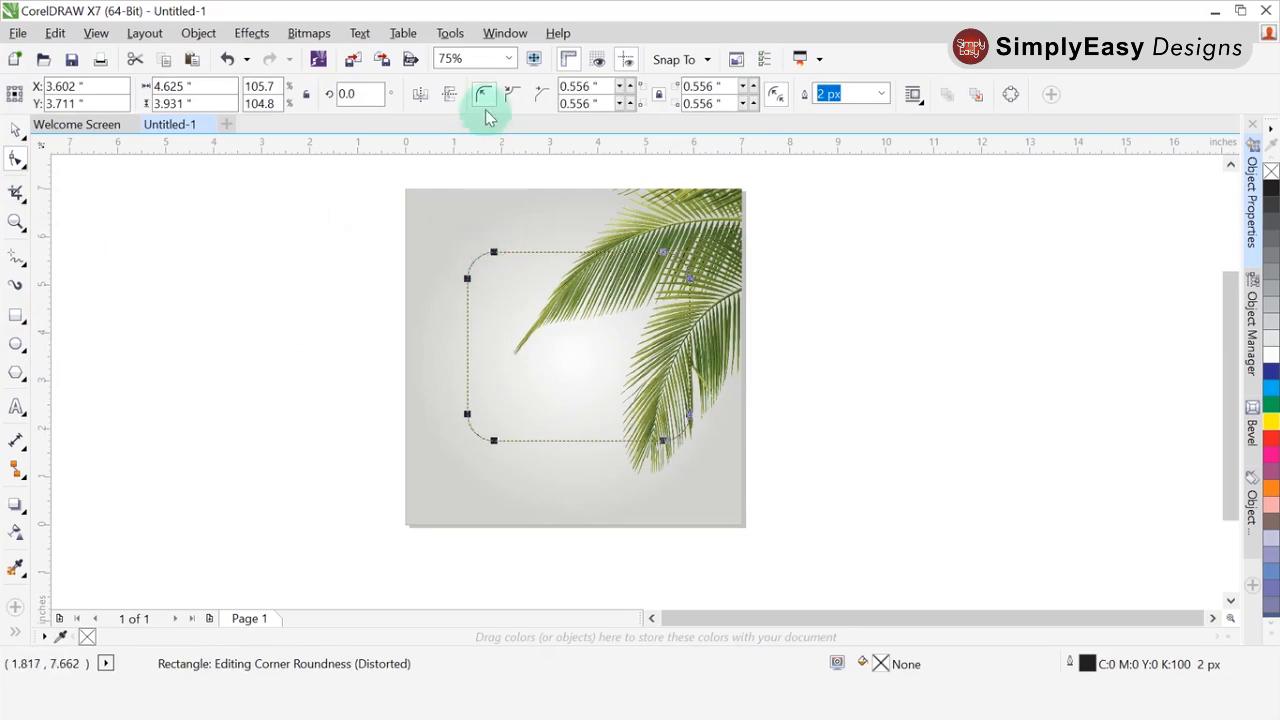
left_click(514, 95)
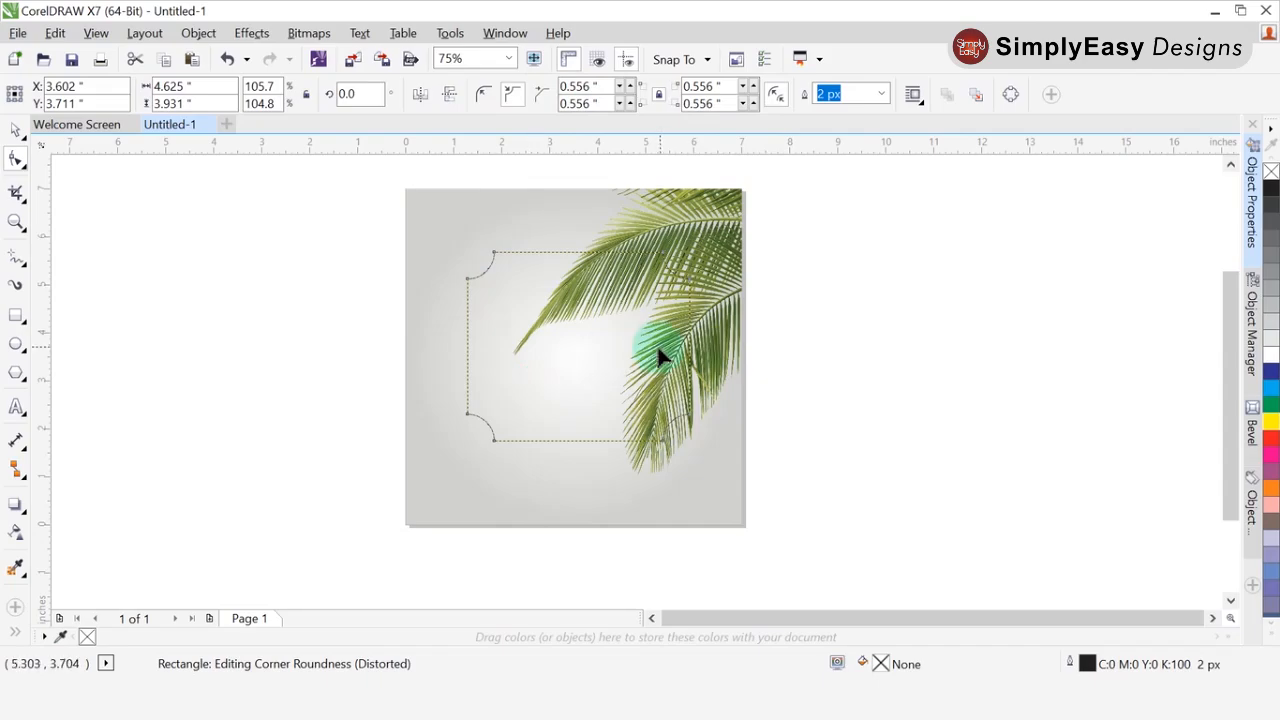
left_click(12, 130)
Step: Apply a linear fountain fill to the scalloped rectangle and set its start colour to red
scroll(620, 343, "up", 2)
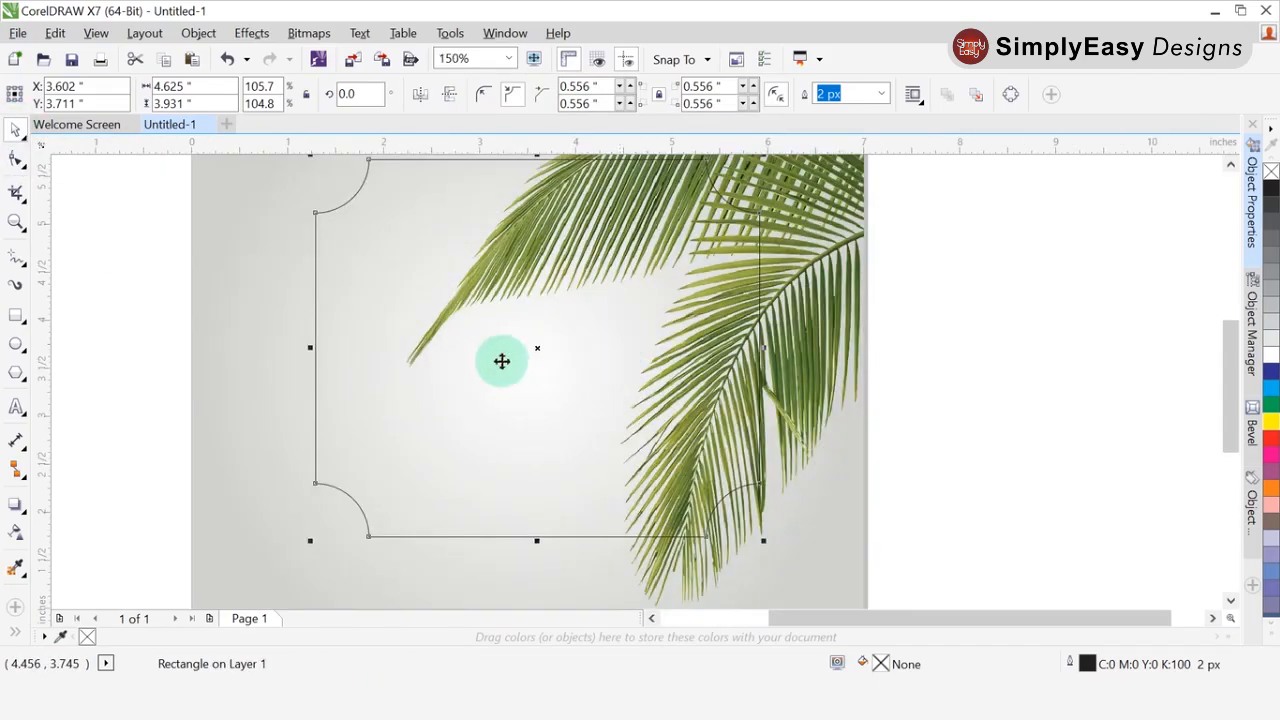
scroll(503, 360, "down", 2)
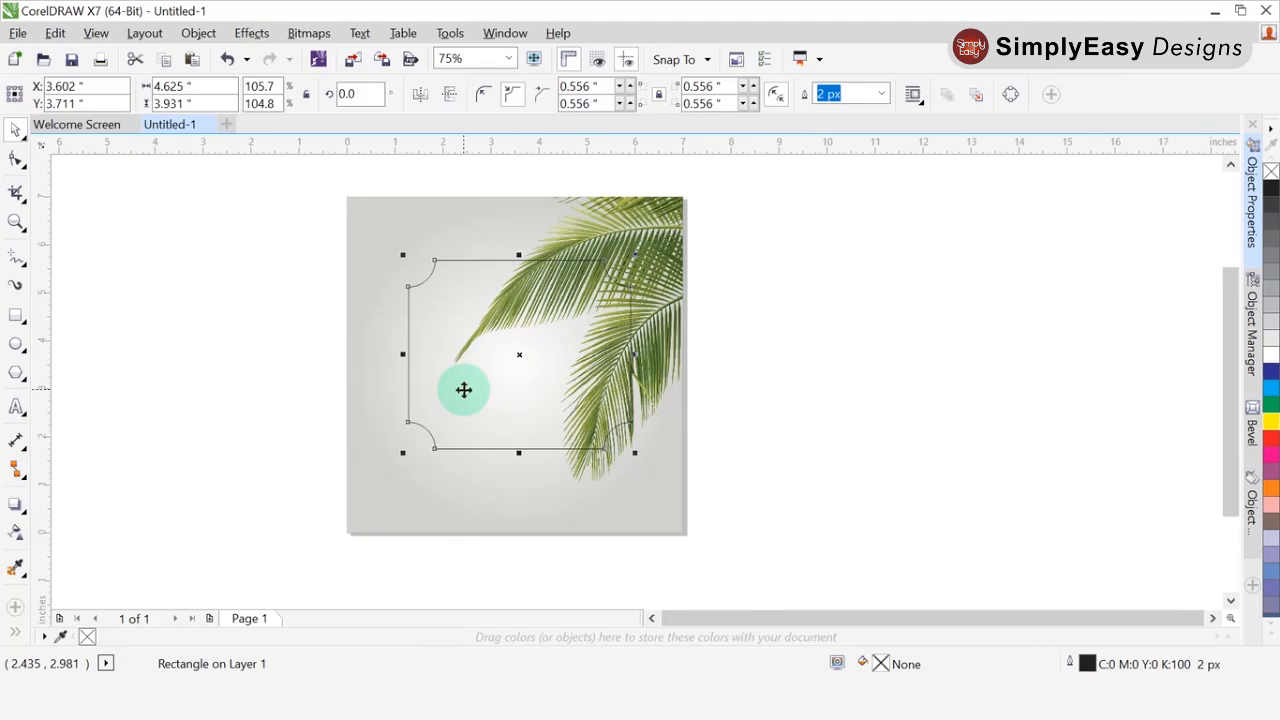
key("F11")
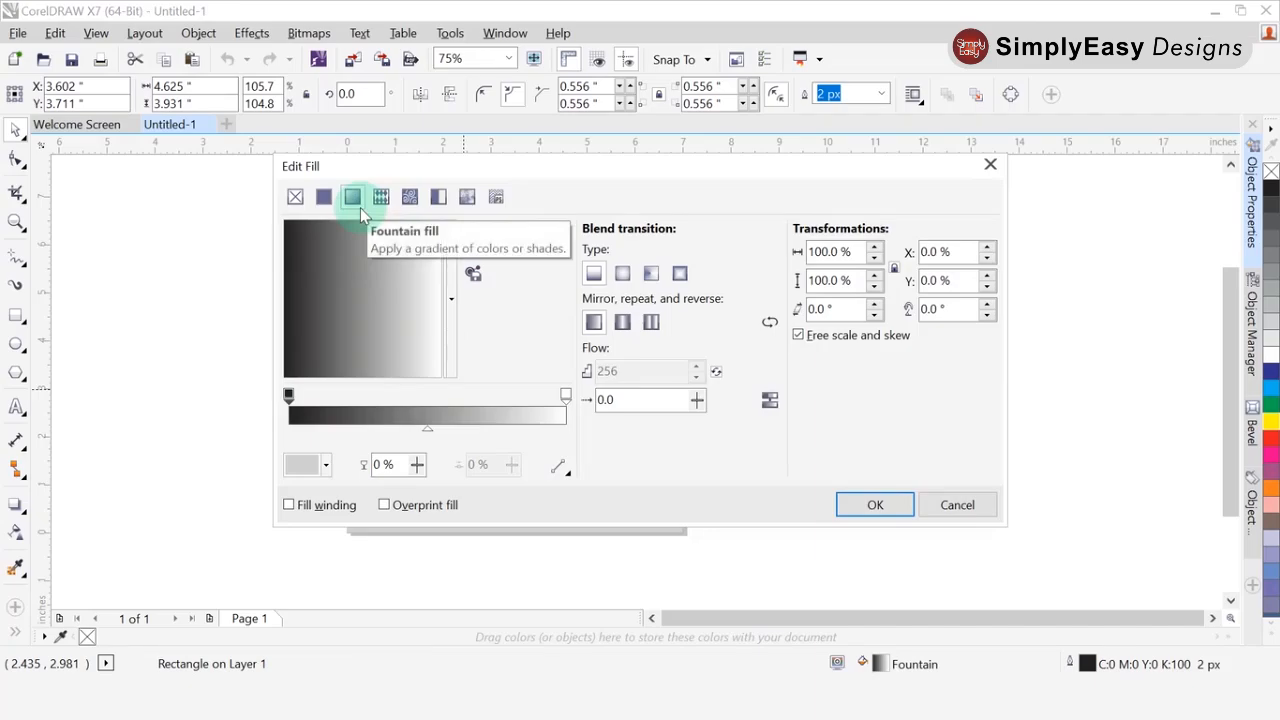
left_click_drag(600, 169, 875, 175)
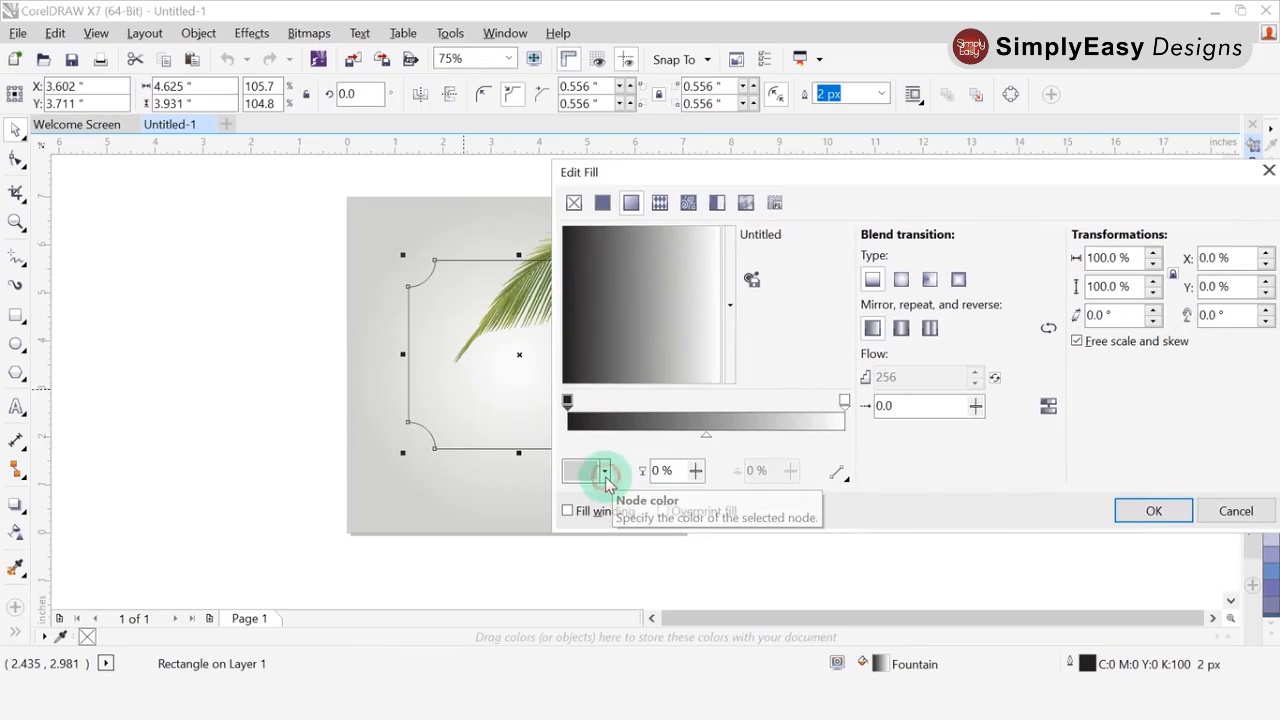
left_click(604, 472)
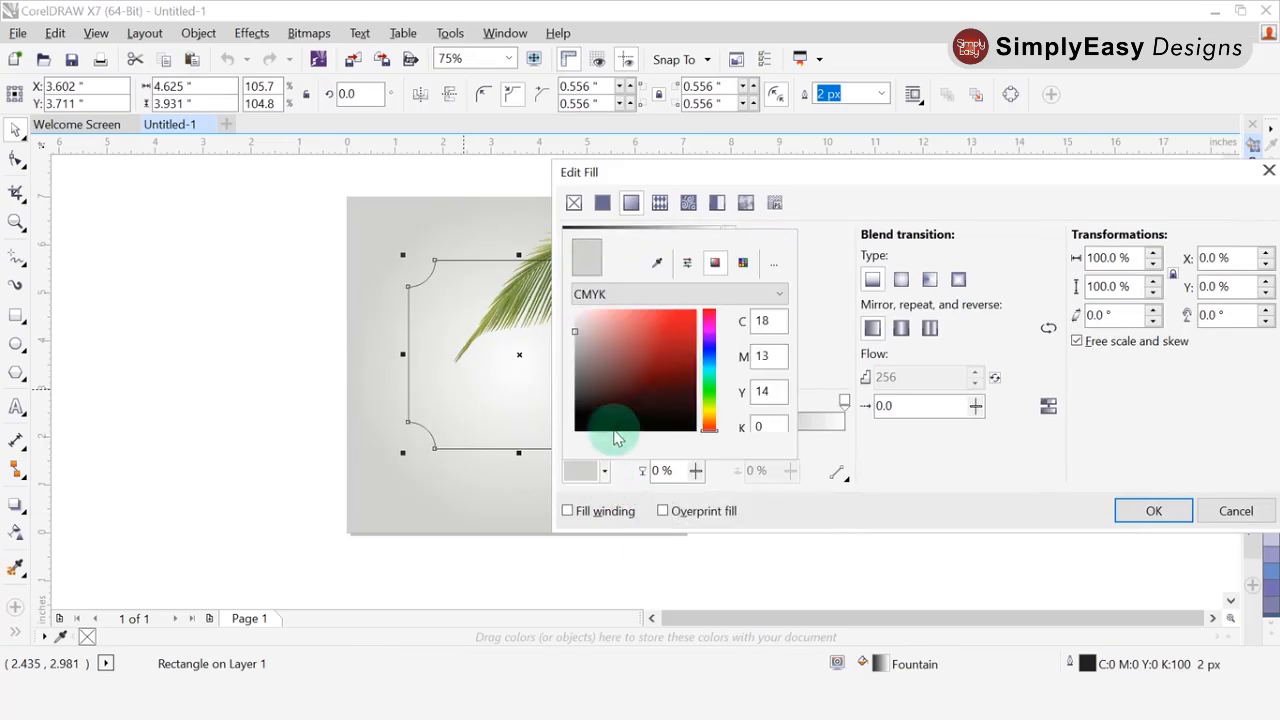
left_click(693, 375)
left_click_drag(695, 373, 691, 346)
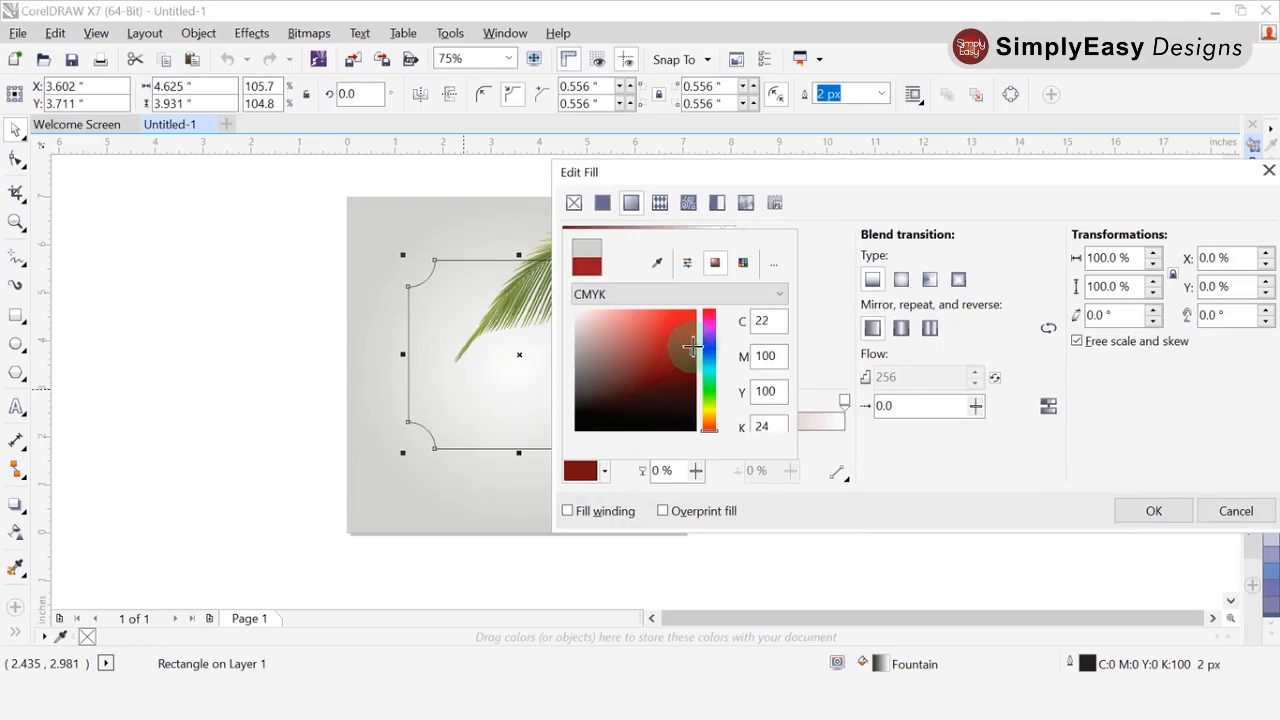
left_click(828, 321)
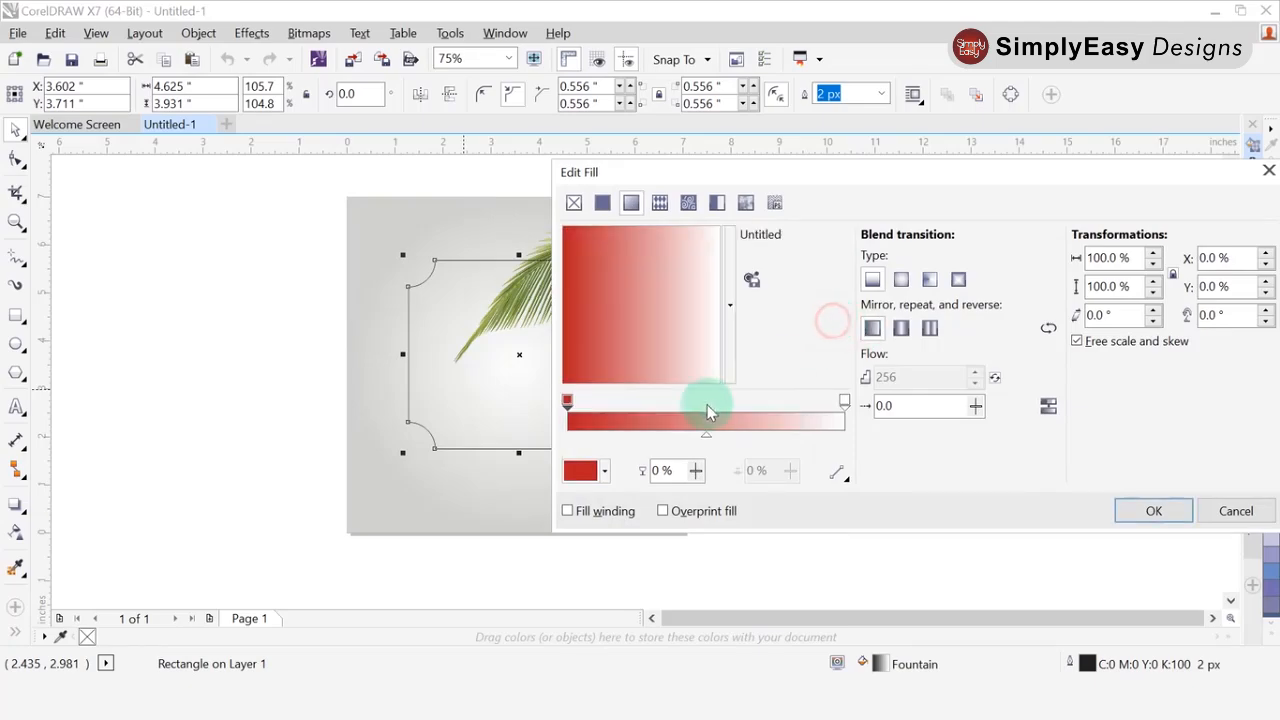
Step: Set the end colour of the rectangle's fountain fill to bright red
left_click(842, 401)
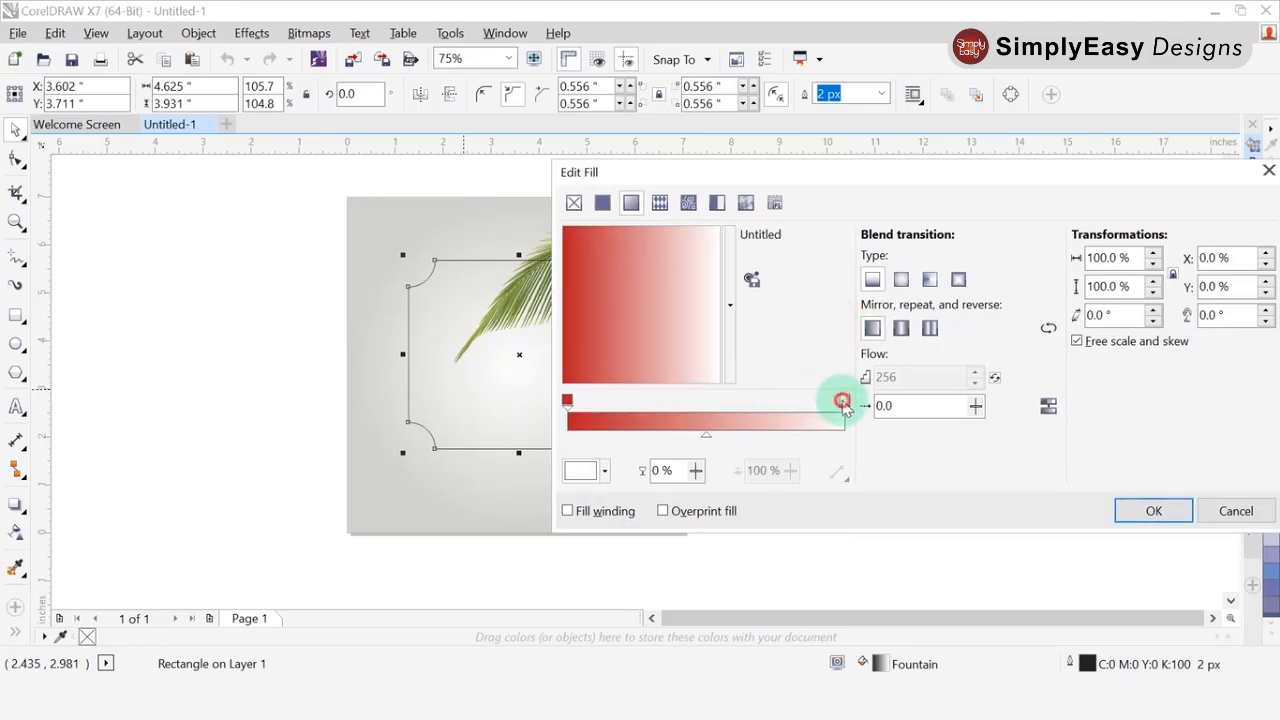
left_click(604, 470)
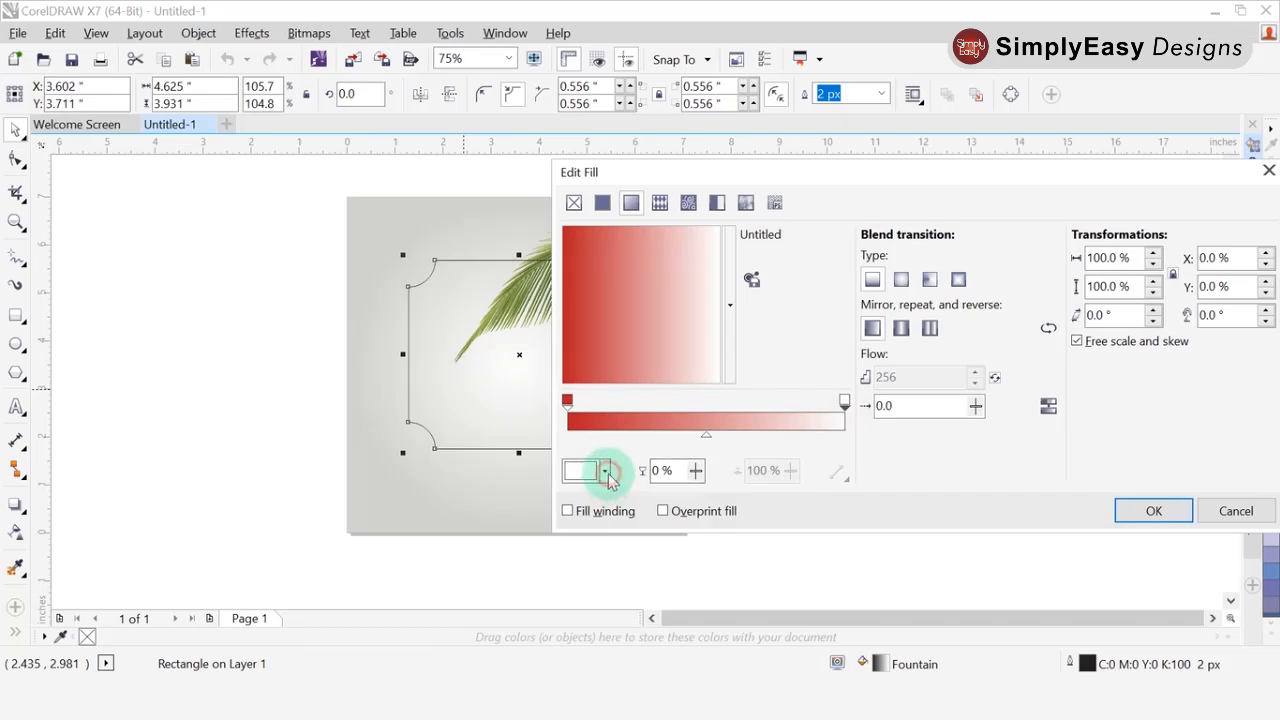
left_click(690, 322)
left_click(829, 314)
Step: Darken the start colour of the rectangle's fountain fill to a deep red
left_click(567, 400)
left_click(585, 468)
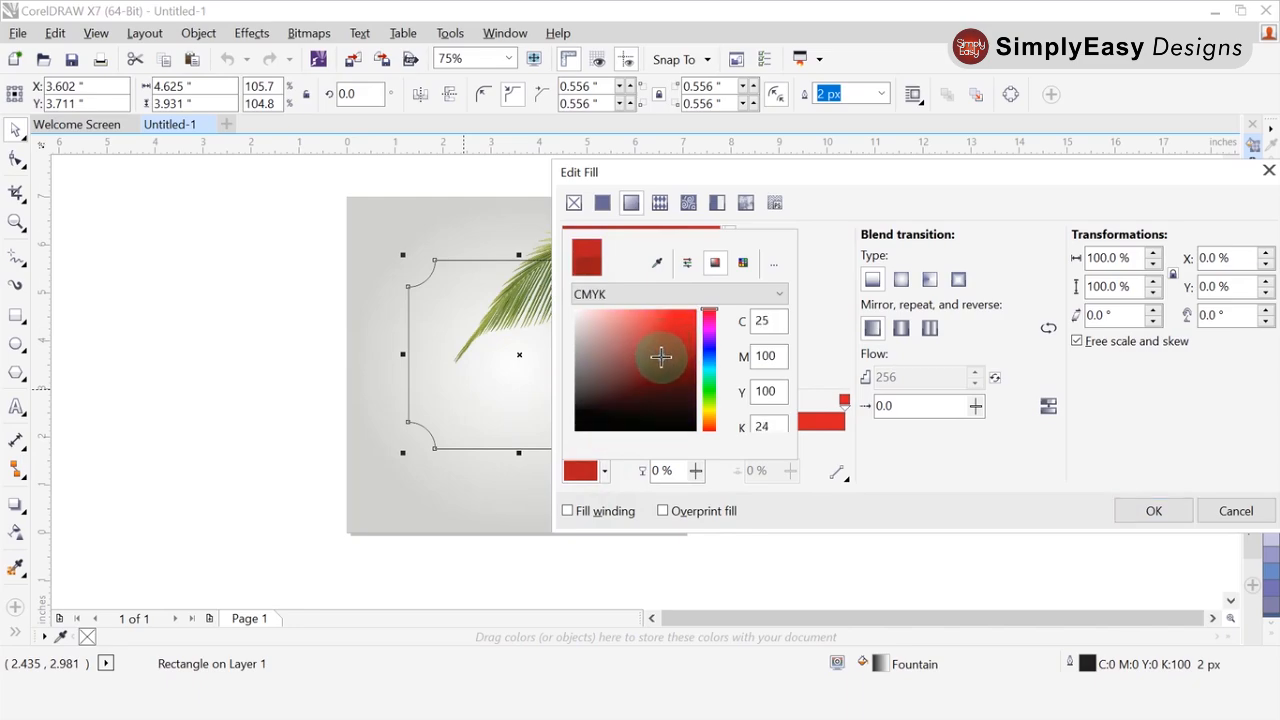
left_click(660, 357)
left_click(820, 314)
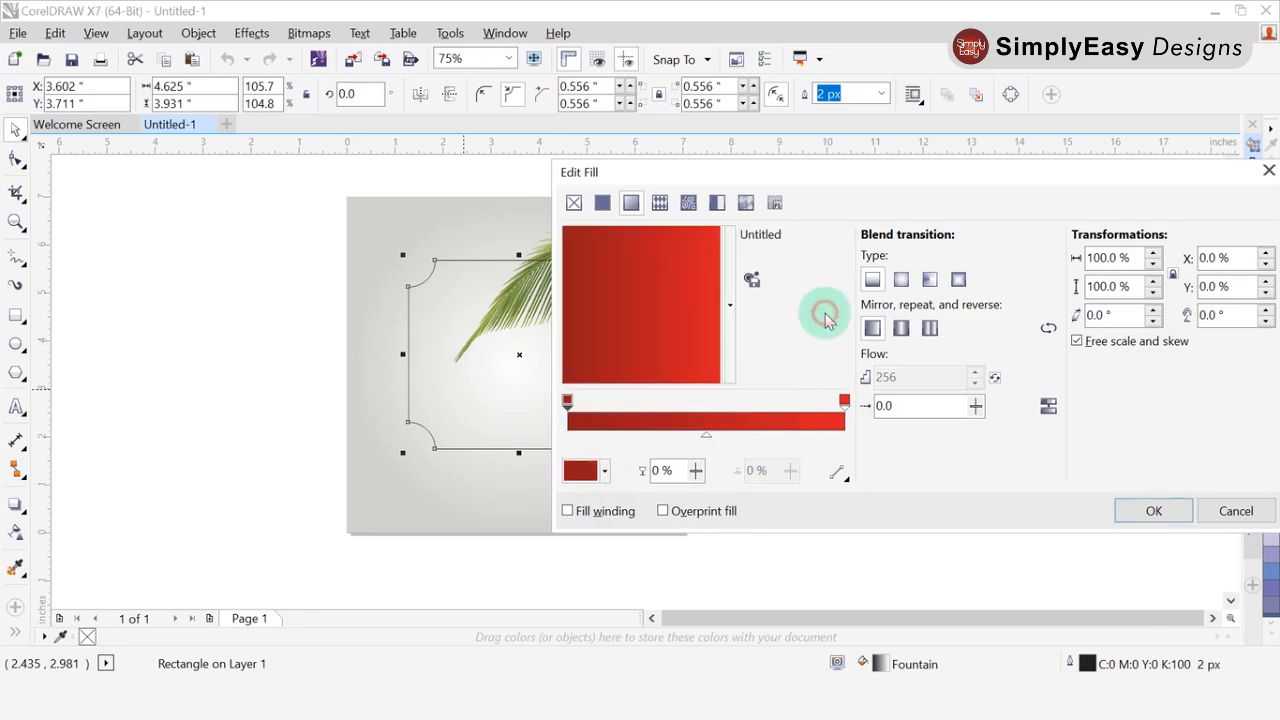
Step: Rotate the rectangle's linear fountain fill to run vertically, from bright red at its upper edge to deep red at its lower edge
left_click_drag(608, 353, 592, 309)
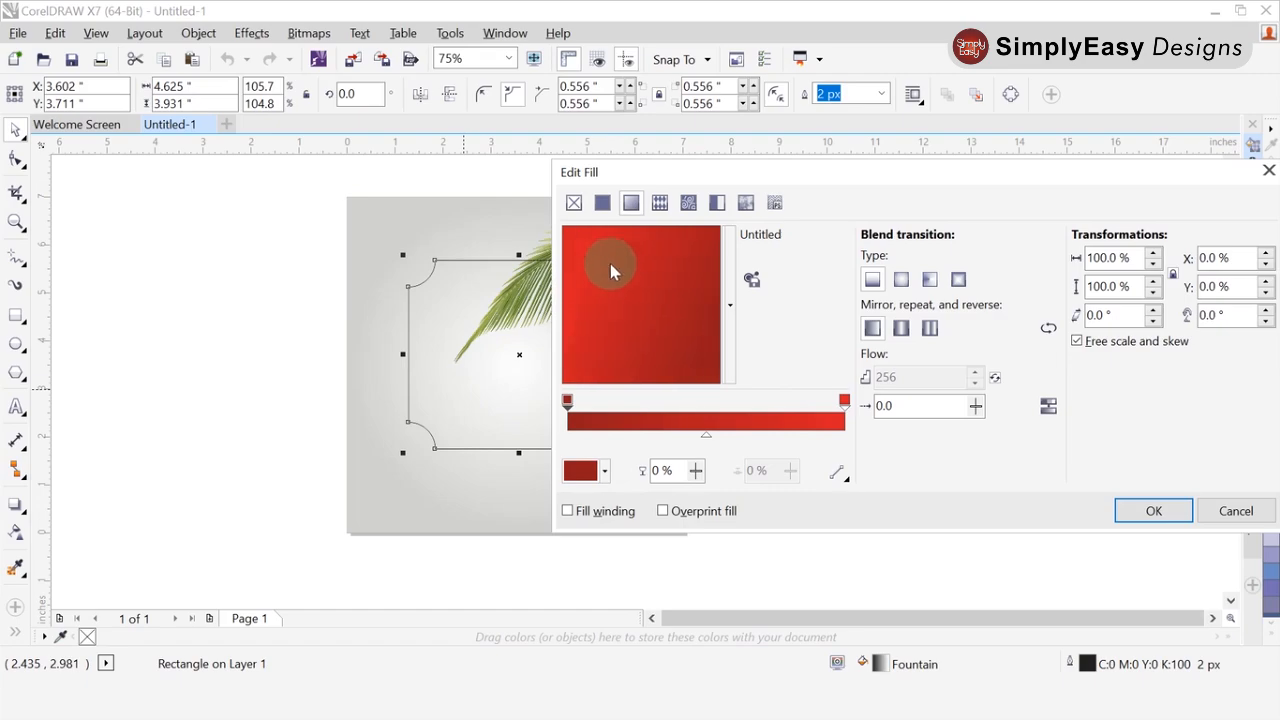
left_click_drag(611, 265, 650, 262)
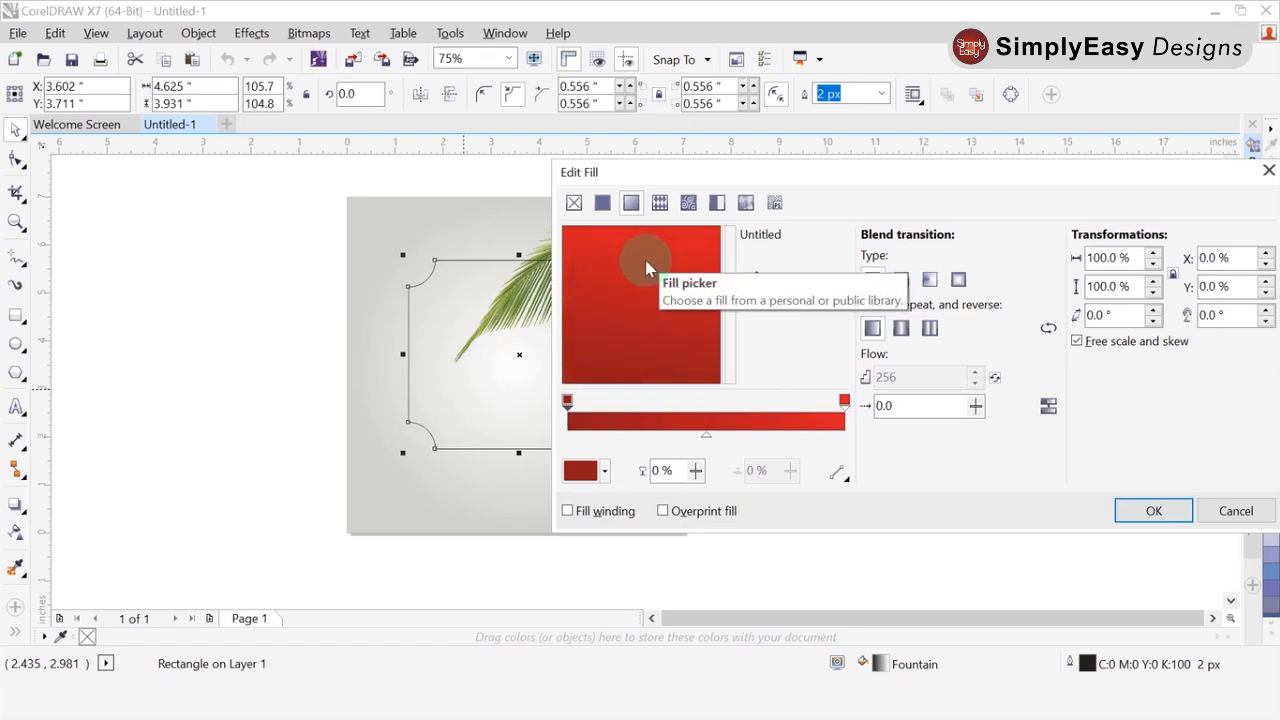
mouse_move(646, 268)
left_mouse_down()
mouse_move(614, 366)
mouse_move(636, 246)
left_mouse_up()
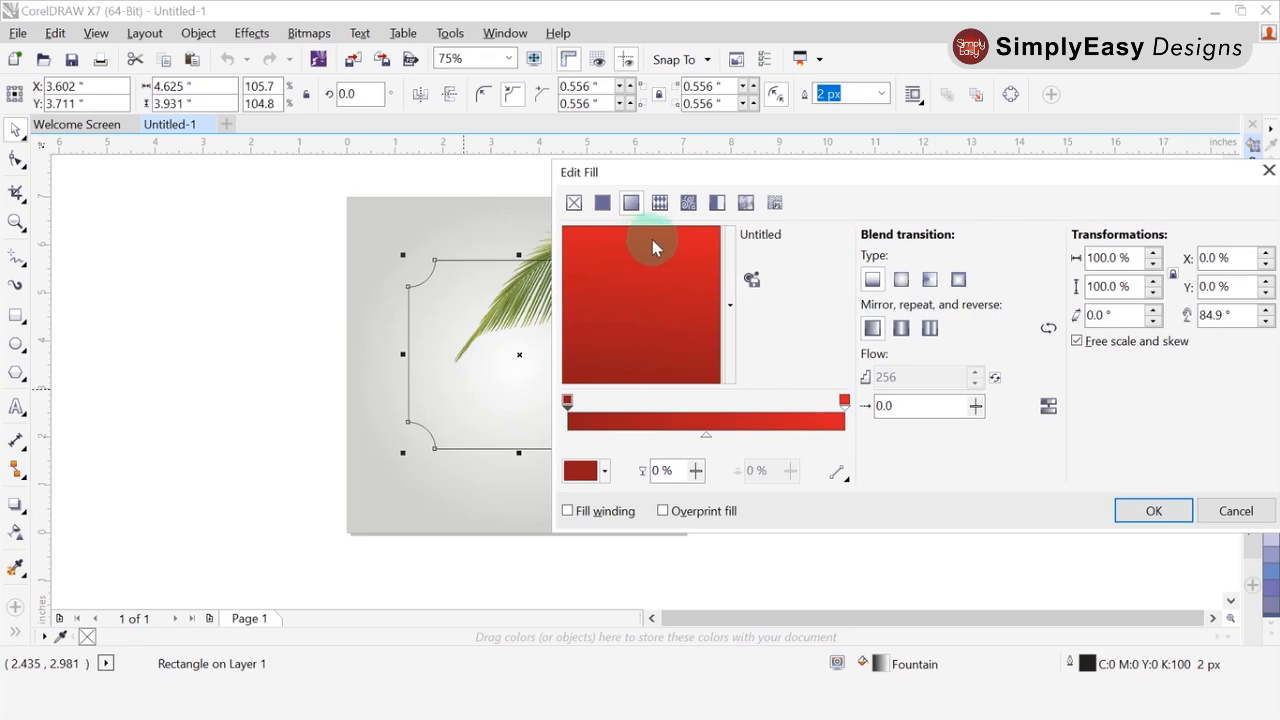
left_click_drag(654, 278, 645, 249)
left_click(1152, 511)
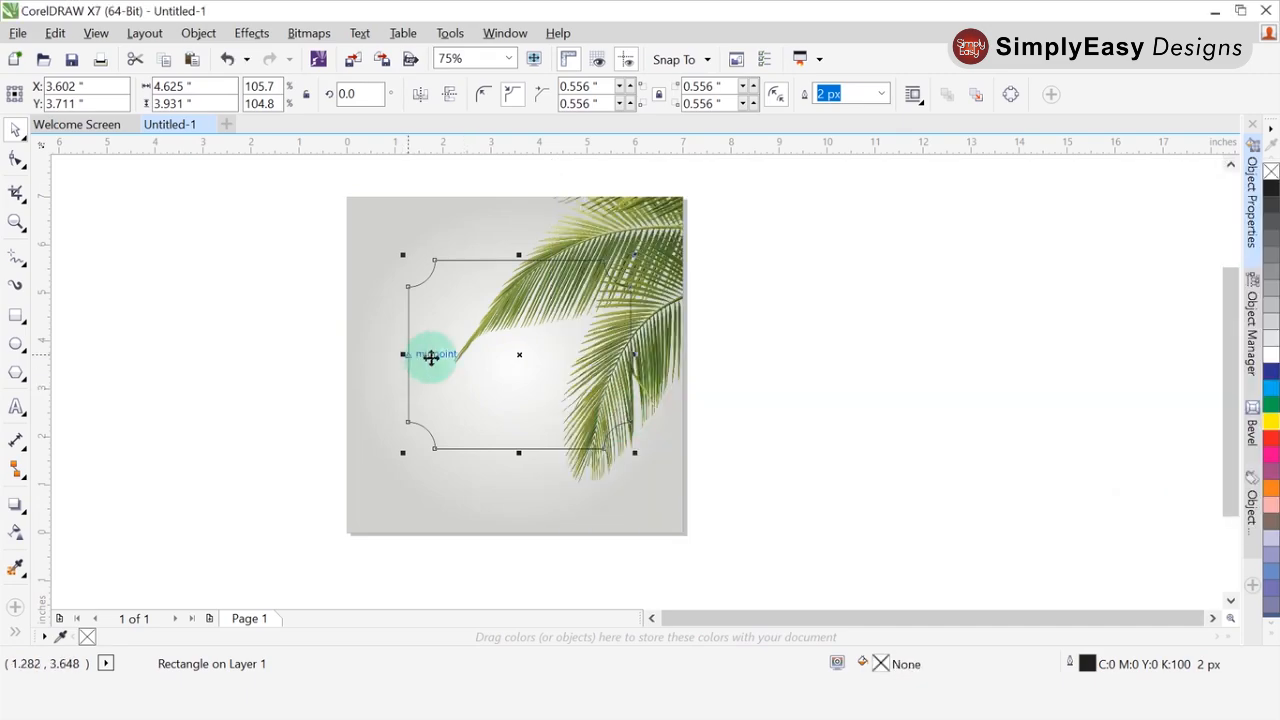
left_click(777, 346)
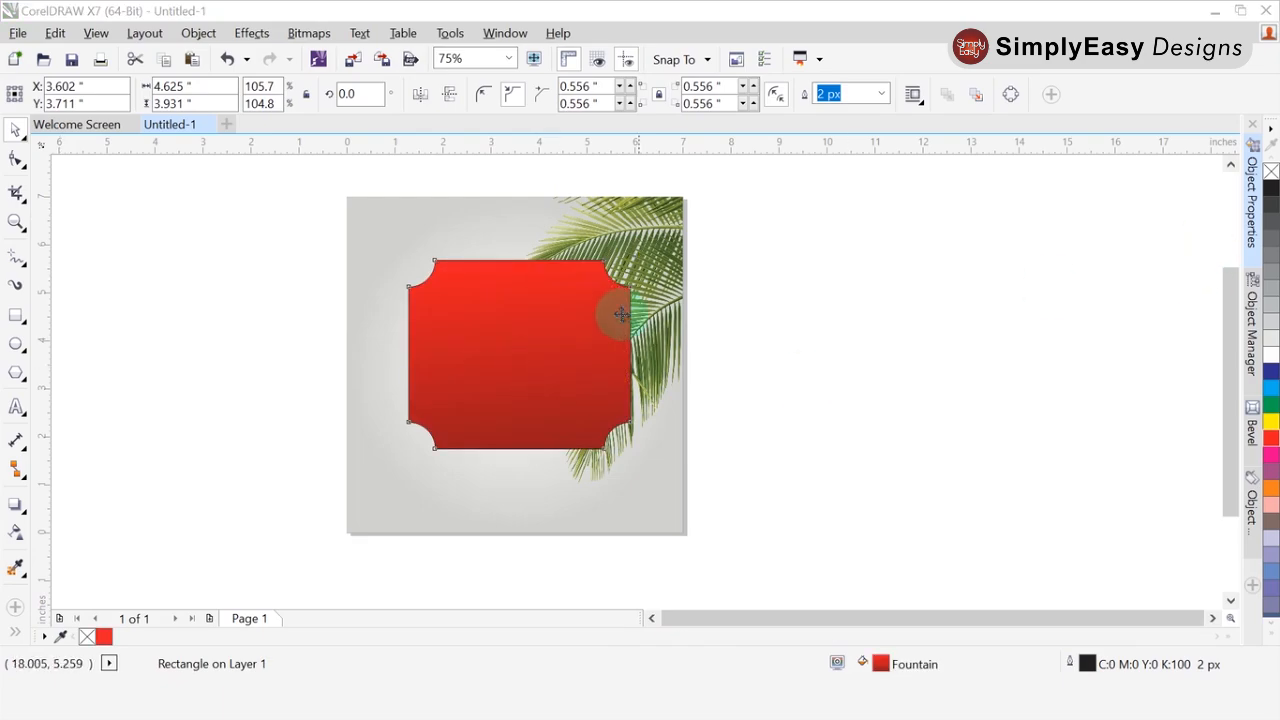
Step: Remove the outline from the scalloped red rectangle by setting its outline width to None
left_click(881, 94)
left_click(850, 114)
scroll(565, 315, "up", 2)
scroll(565, 315, "down", 2)
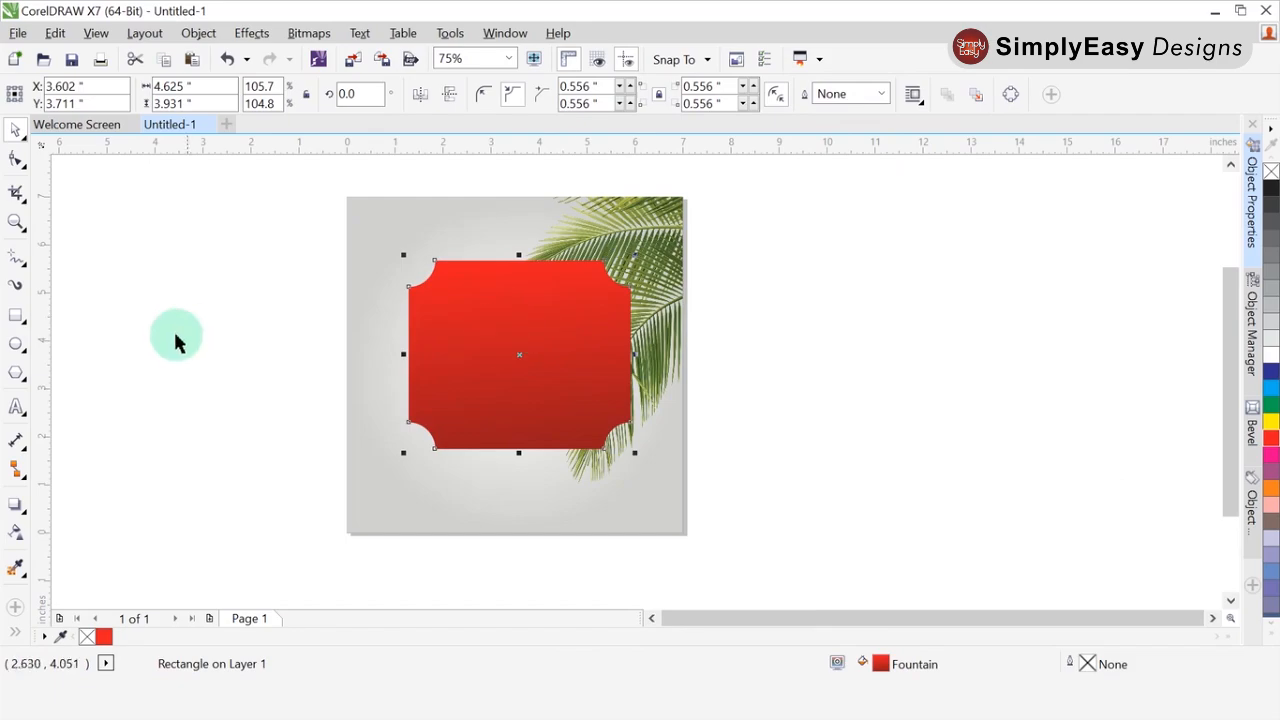
Step: Add the artistic text "Summer" beside the page, split into the two lines "Sum" and "mer"
left_click(16, 407)
left_click(794, 261)
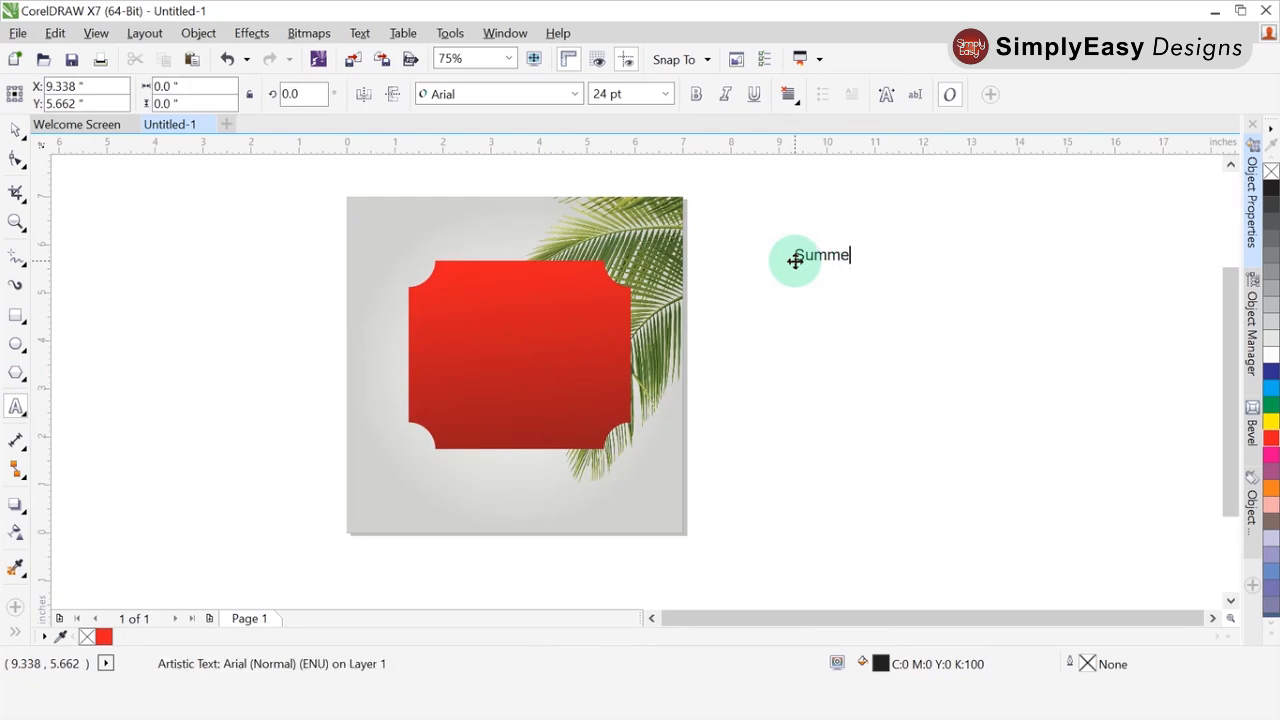
scroll(818, 255, "up", 2)
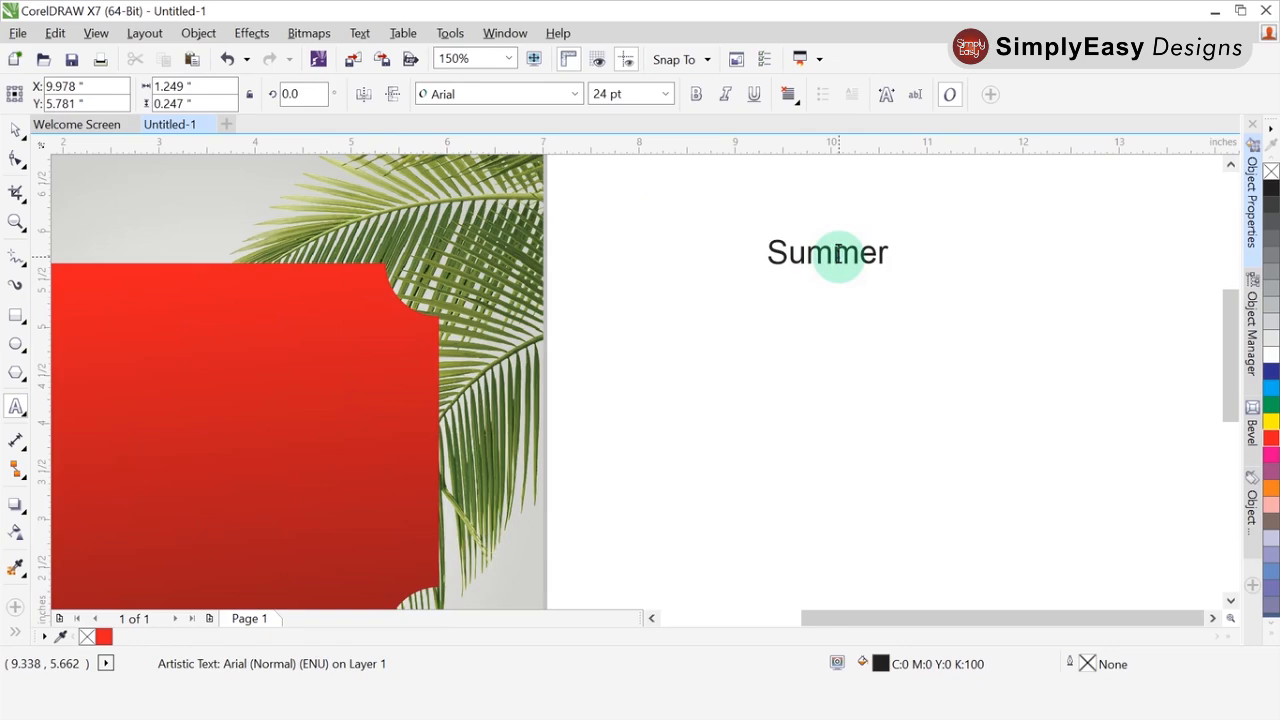
key("Escape")
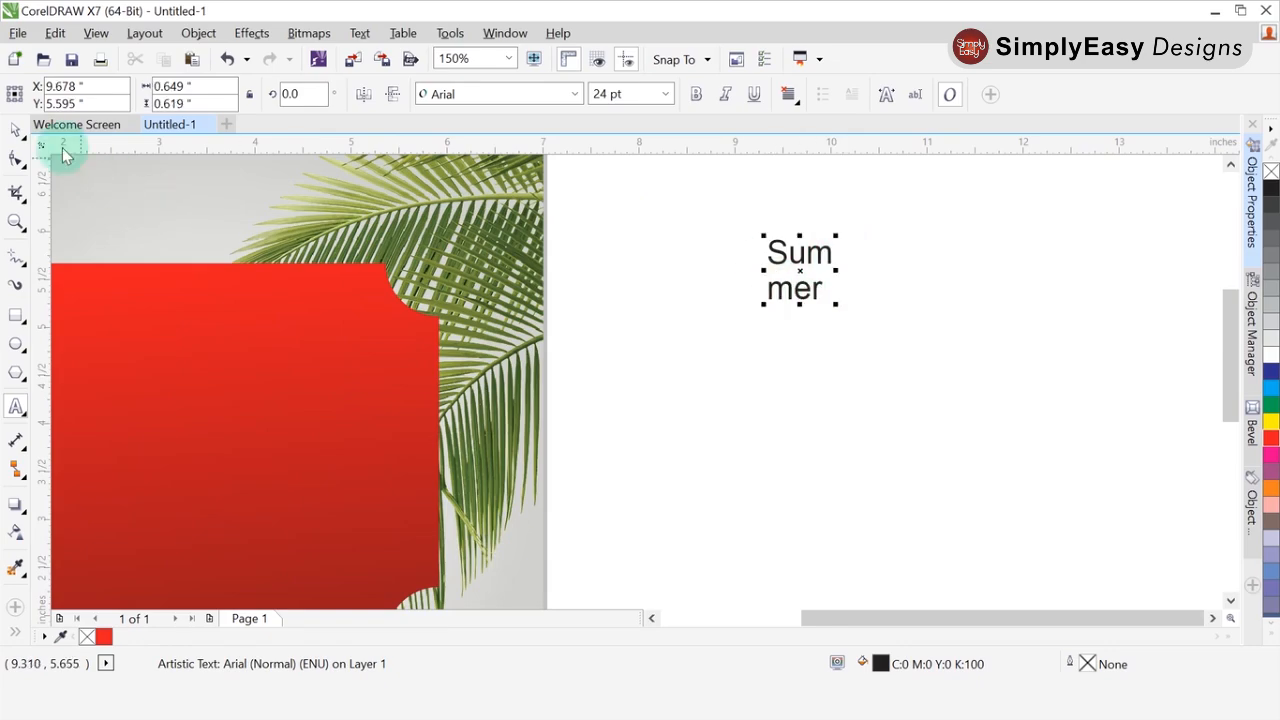
Step: Change the case of the two-line Summer text to UPPERCASE
left_click(360, 33)
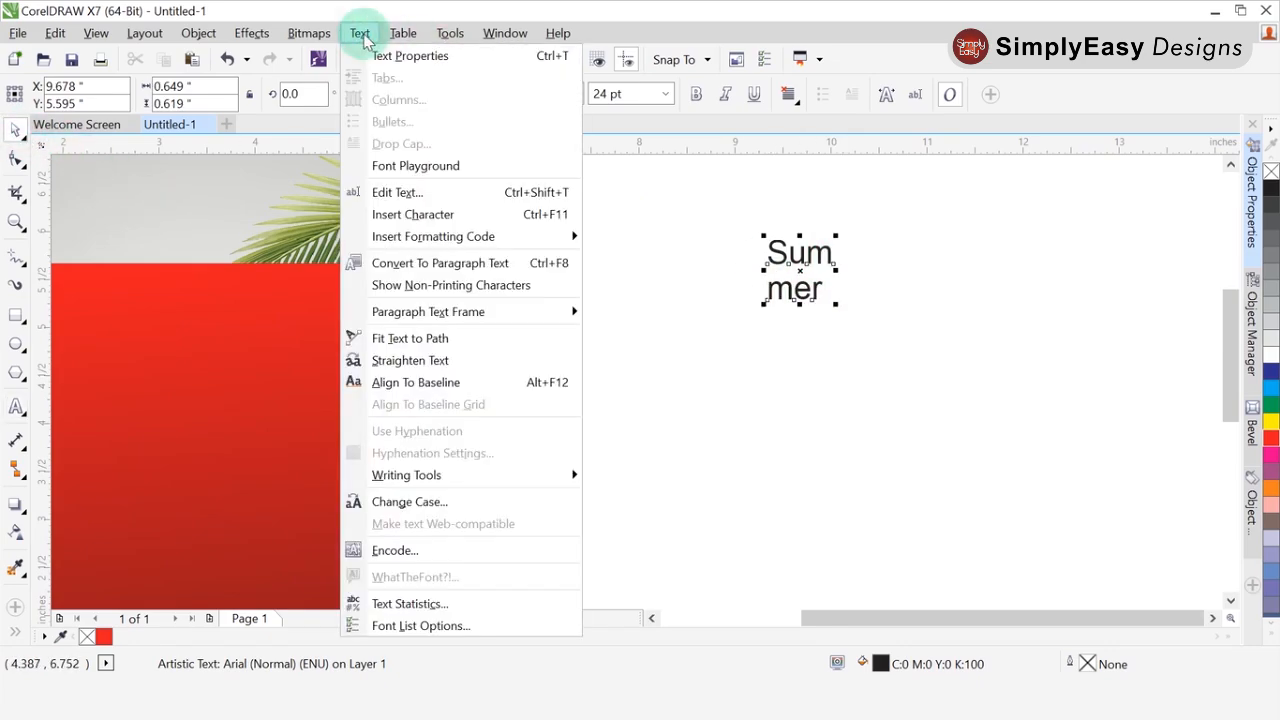
left_click(398, 502)
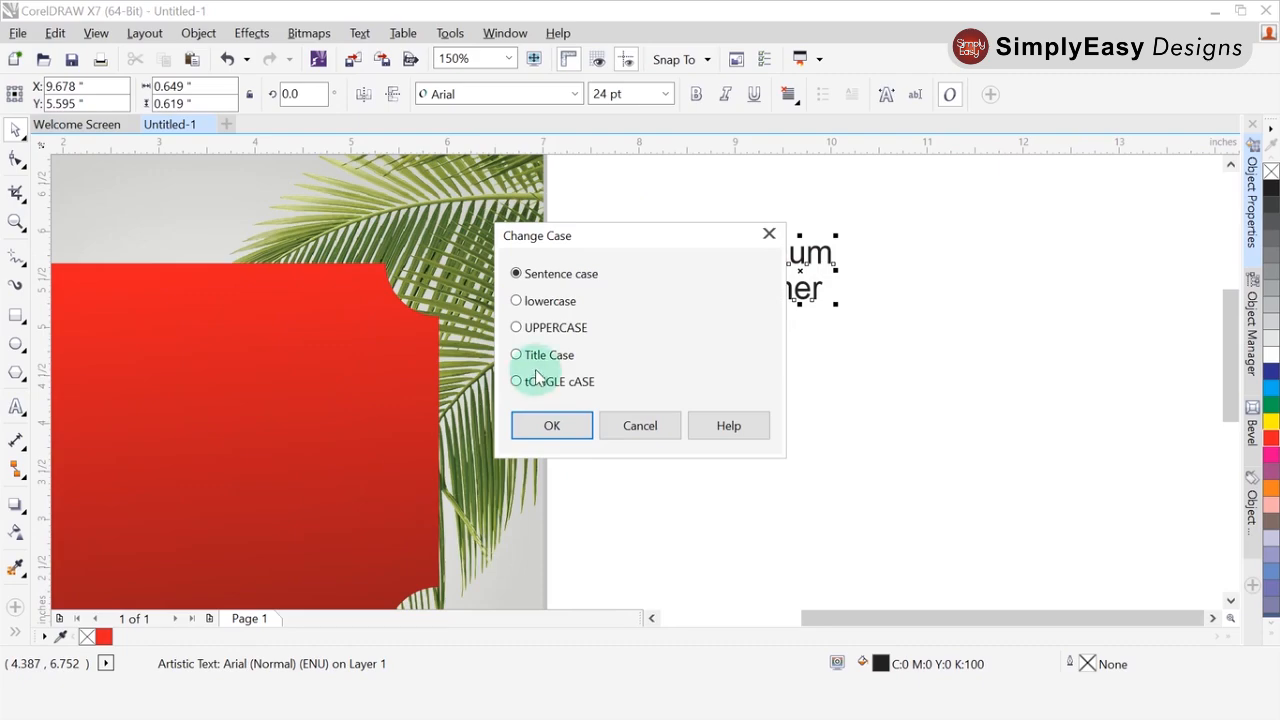
left_click(534, 330)
left_click(546, 427)
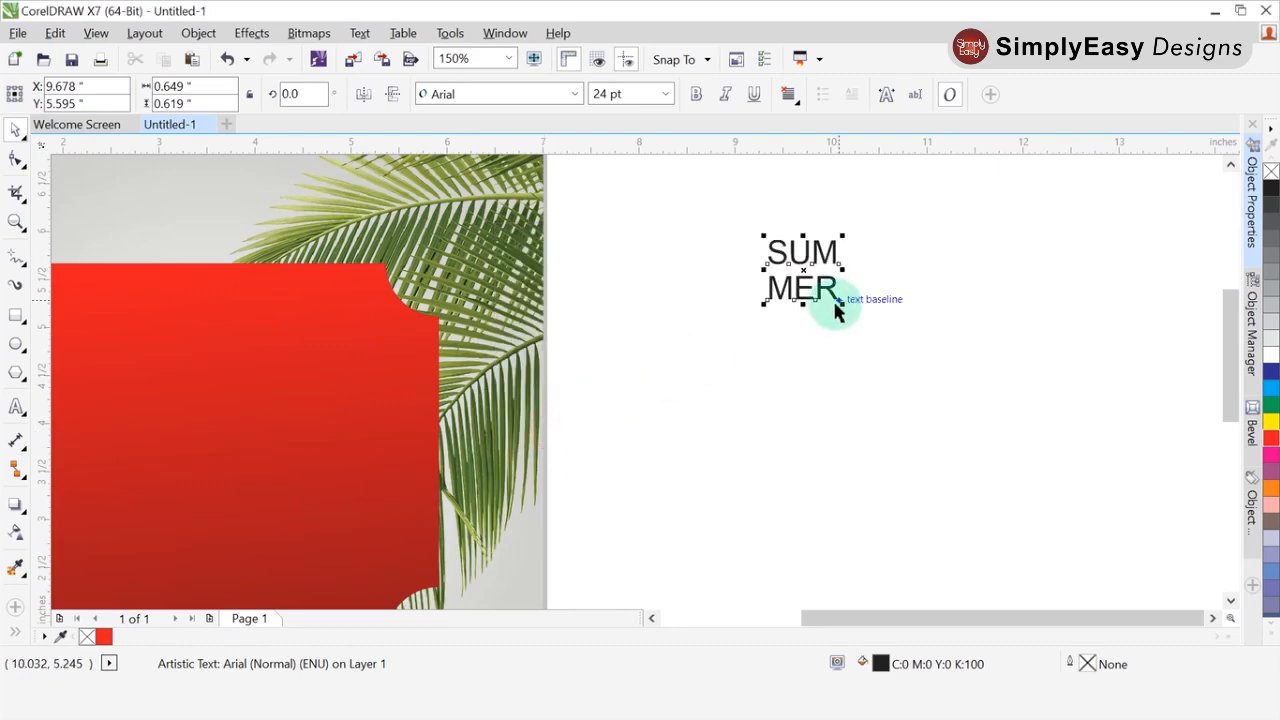
Step: Enlarge the SUMMER text to about 102 pt and set its font to Athletic
left_click_drag(841, 303, 1068, 497)
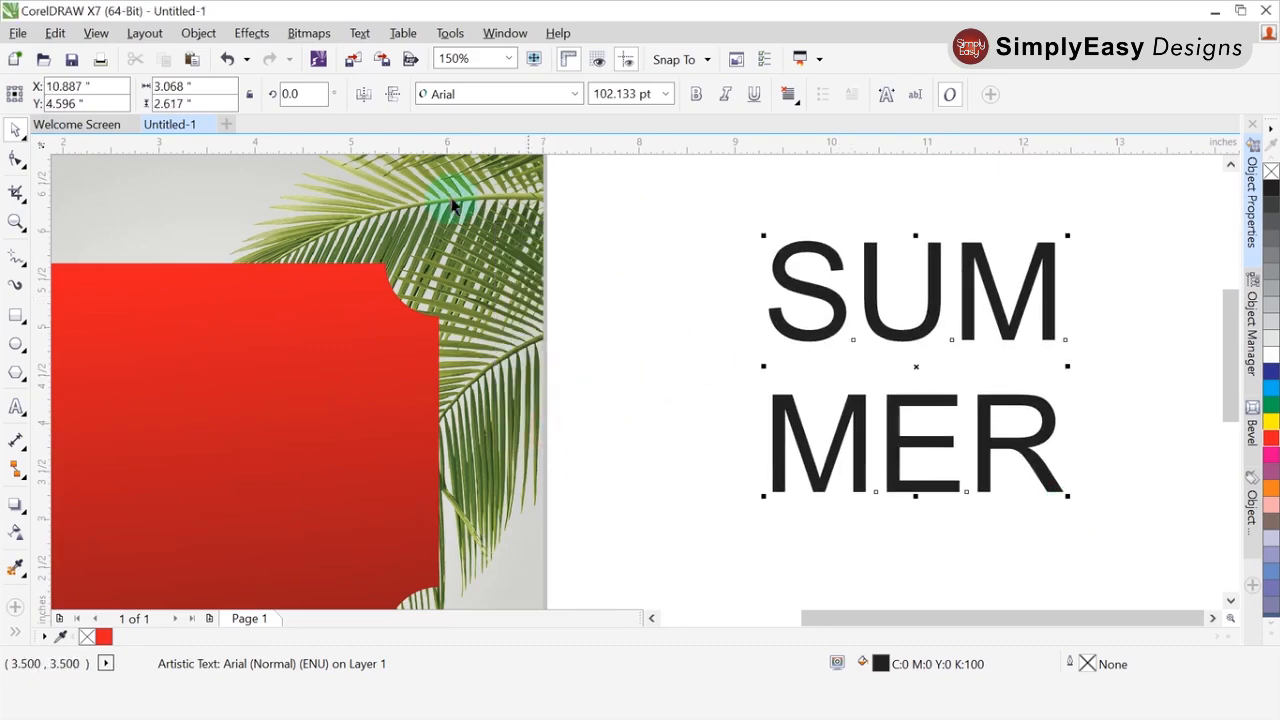
left_click(575, 94)
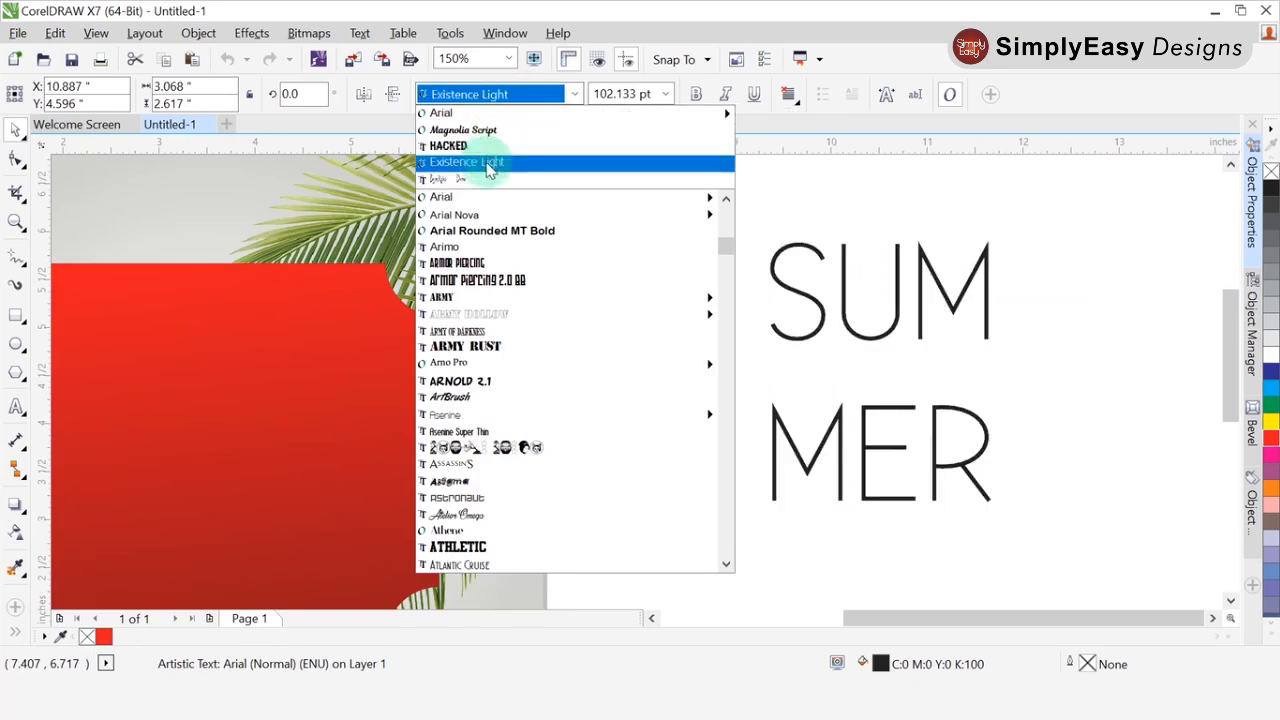
scroll(477, 352, "down", 7)
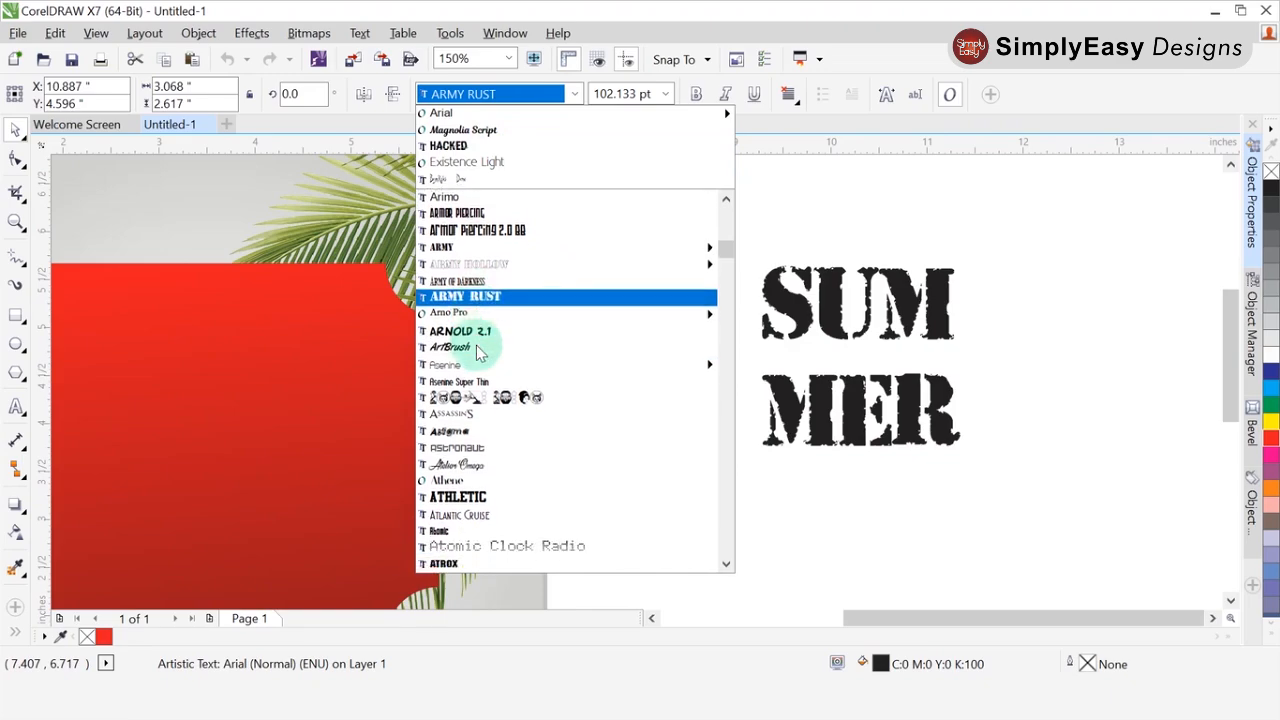
scroll(480, 252, "up", 1)
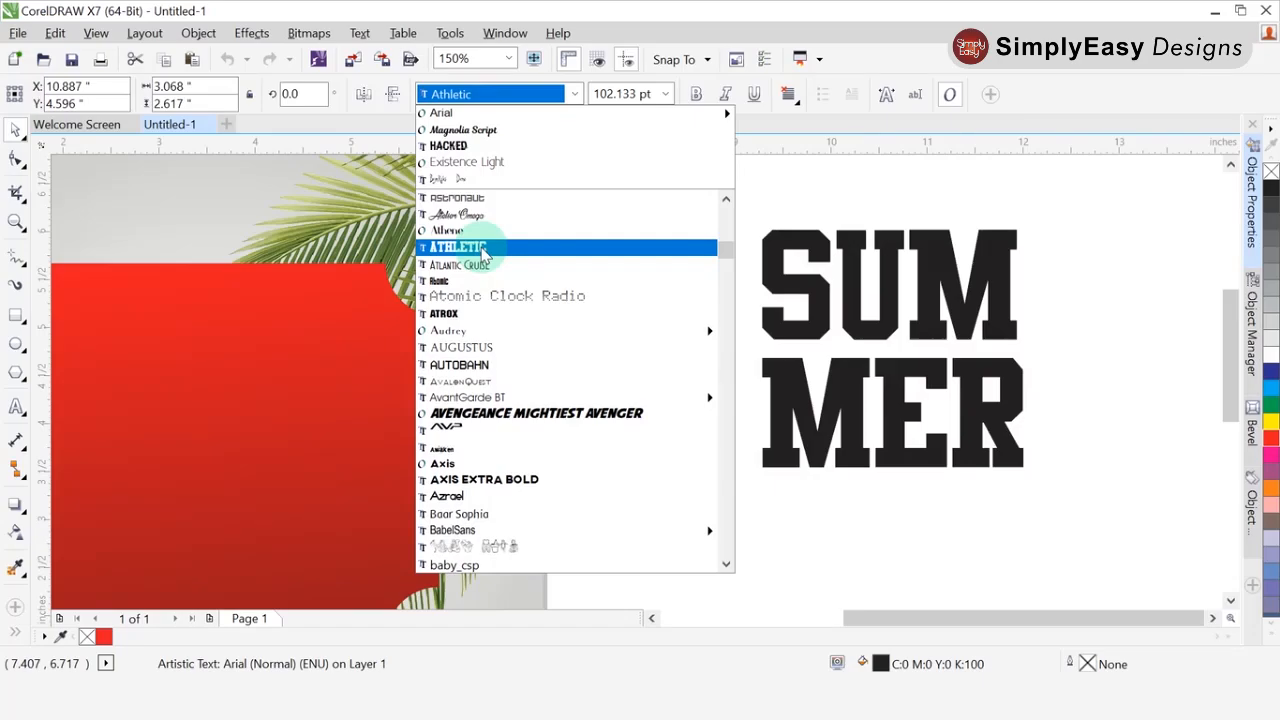
left_click(483, 253)
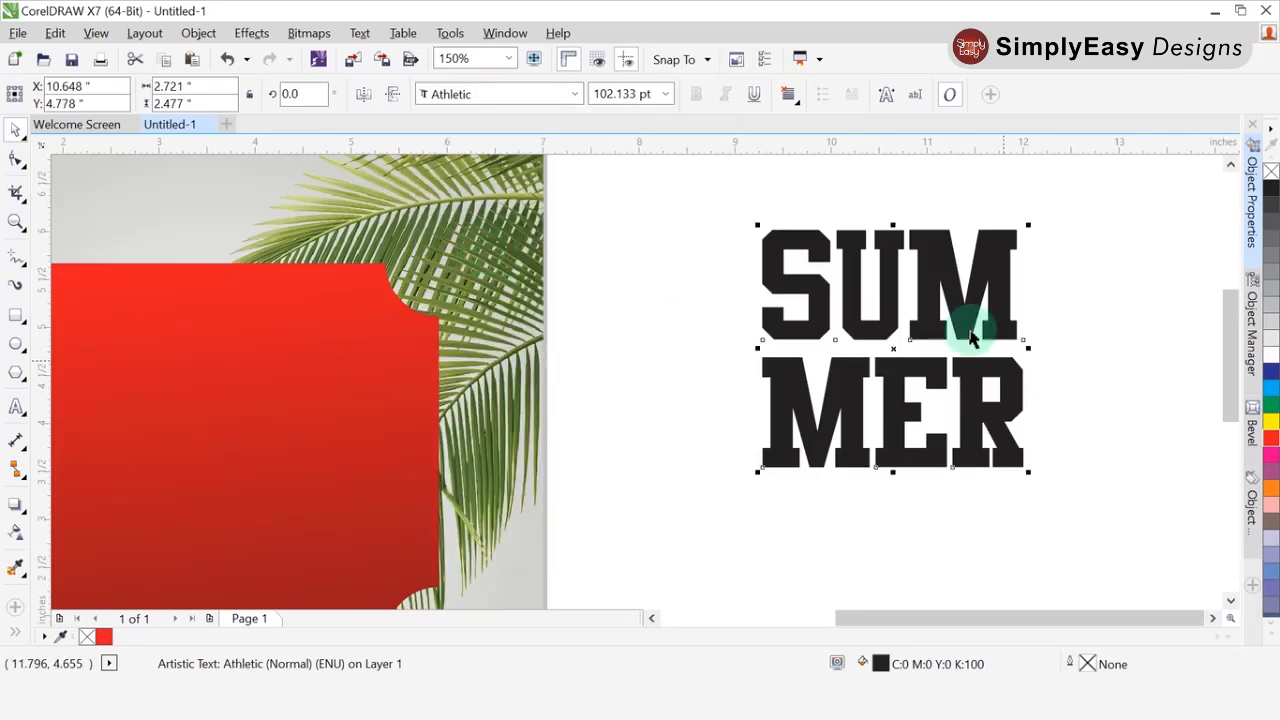
Step: Move the SUMMER text onto the middle of the red scalloped rectangle and enlarge it to about 125 pt
scroll(925, 322, "down", 2)
left_click_drag(912, 336, 570, 380)
left_click_drag(634, 441, 652, 466)
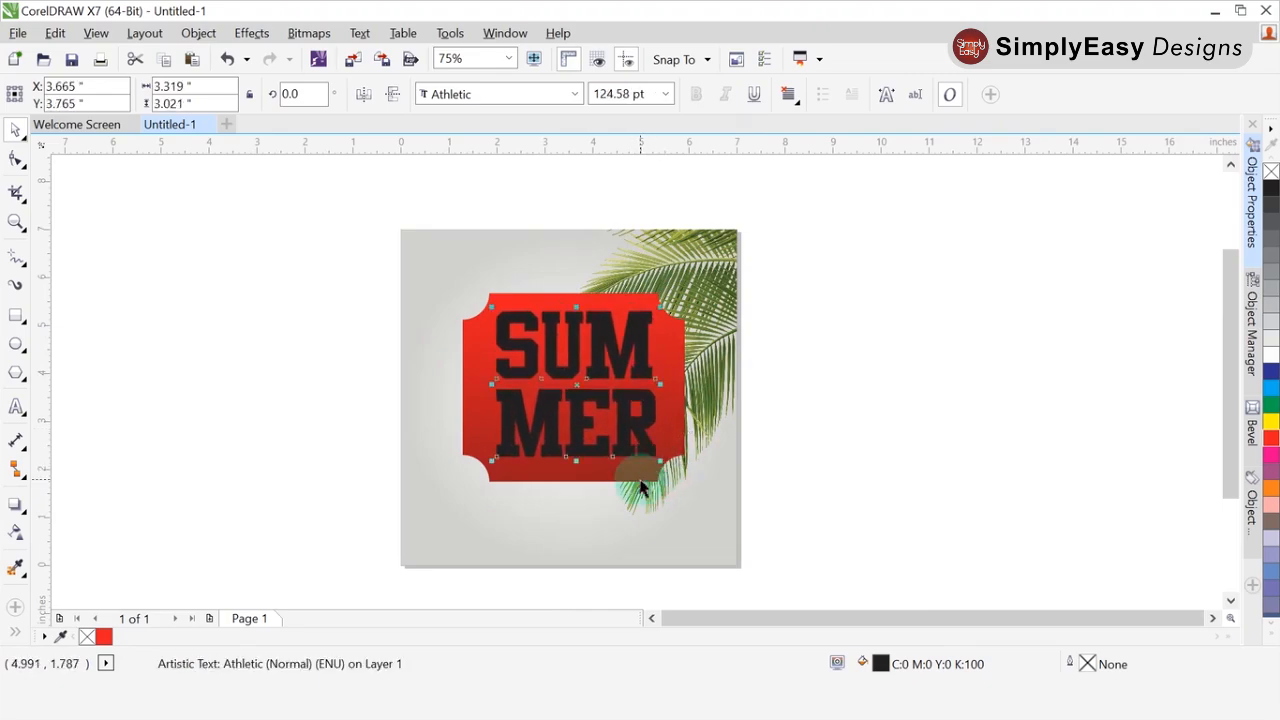
Step: Trim the red scalloped rectangle with the SUMMER text so the letters are cut out of it
scroll(634, 449, "up", 1)
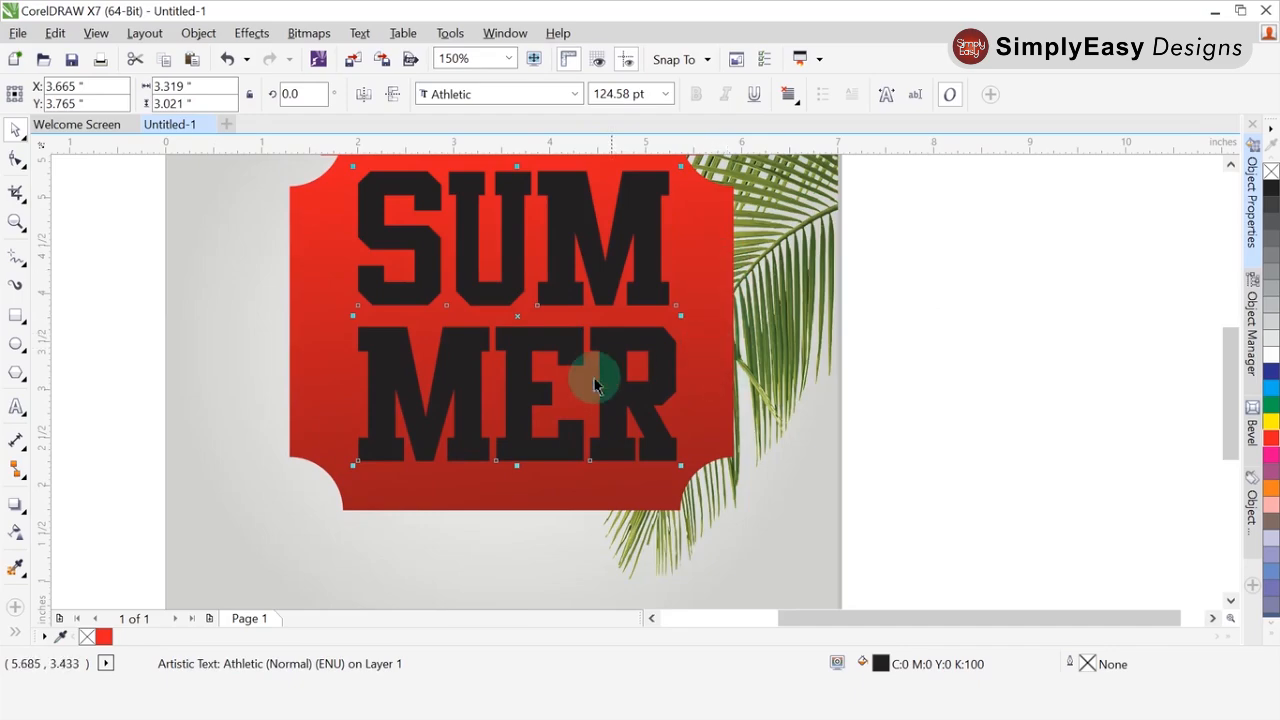
scroll(594, 378, "down", 1)
scroll(594, 378, "up", 1)
left_click(700, 326, "shift")
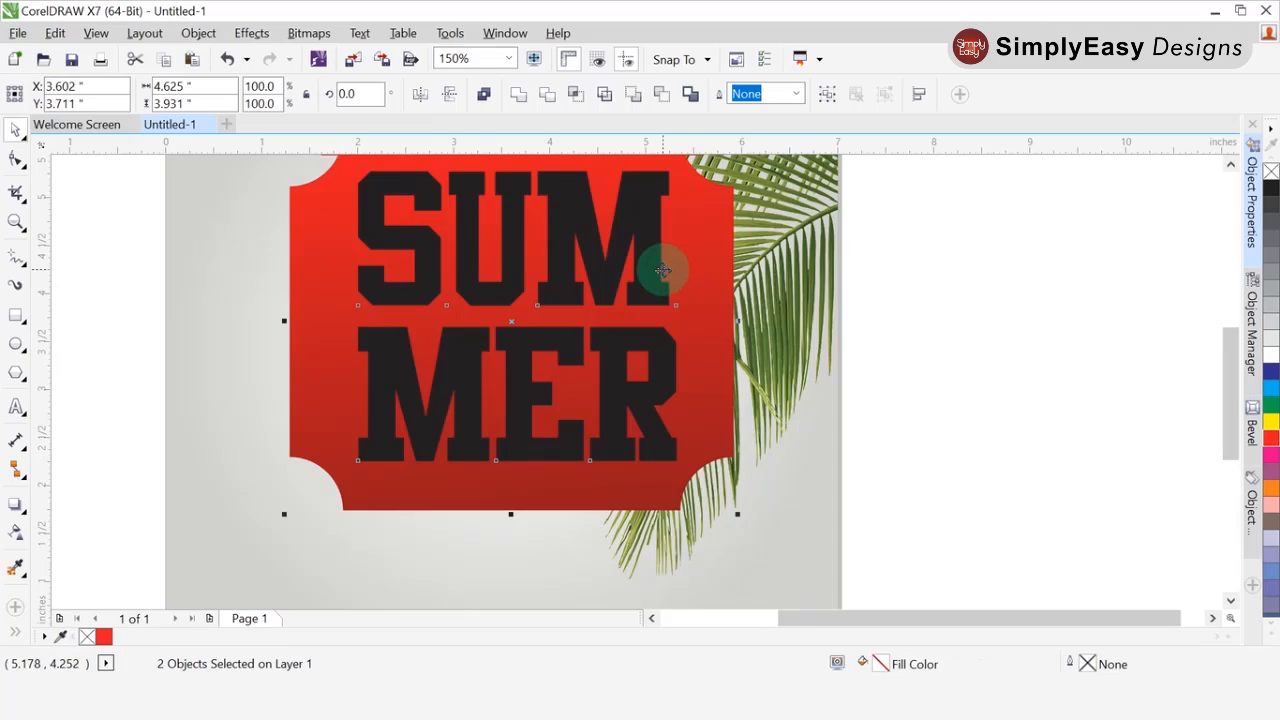
left_click(548, 100)
left_click(1014, 337)
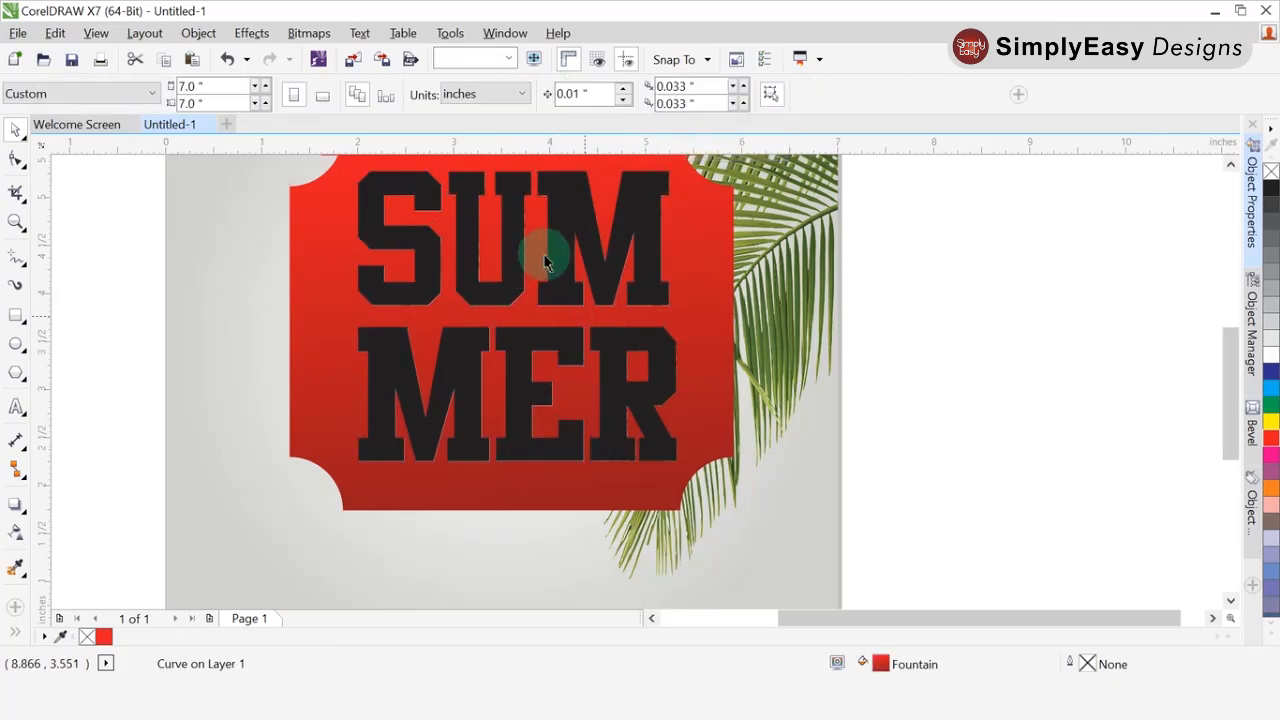
Step: Move the black SUMMER text off the page and delete it
left_click_drag(540, 262, 1051, 318)
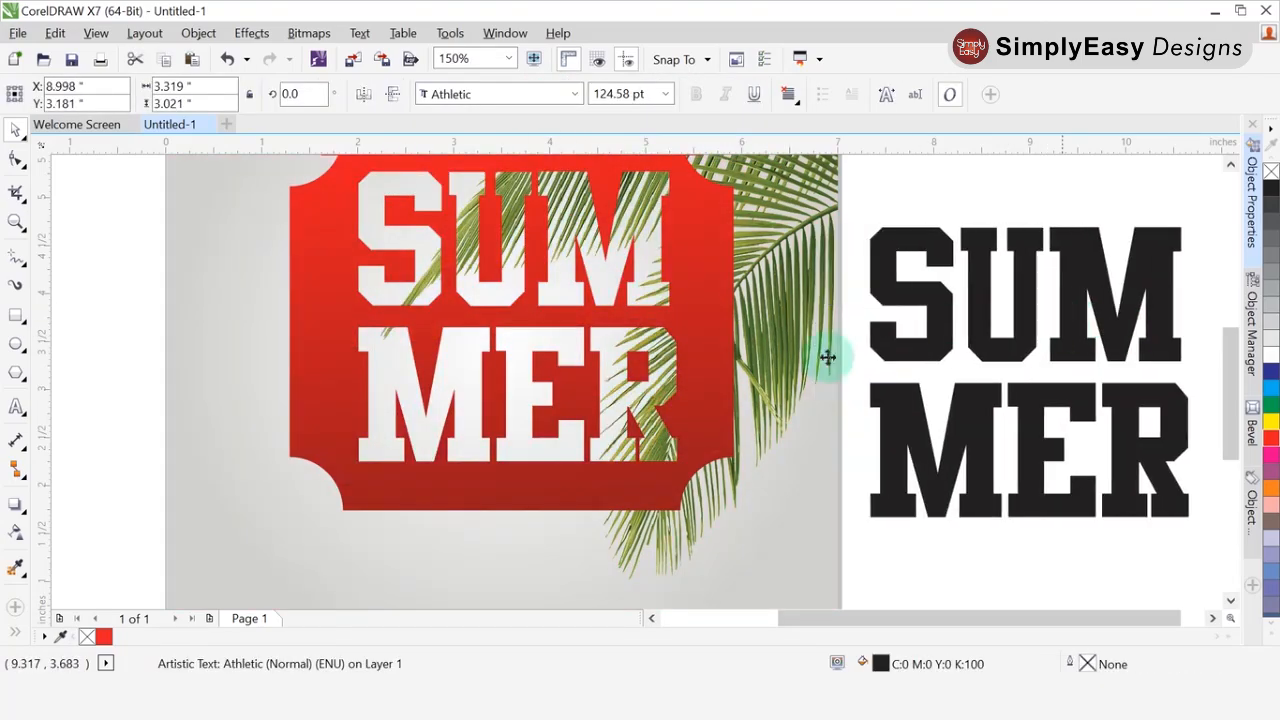
scroll(449, 303, "down", 2)
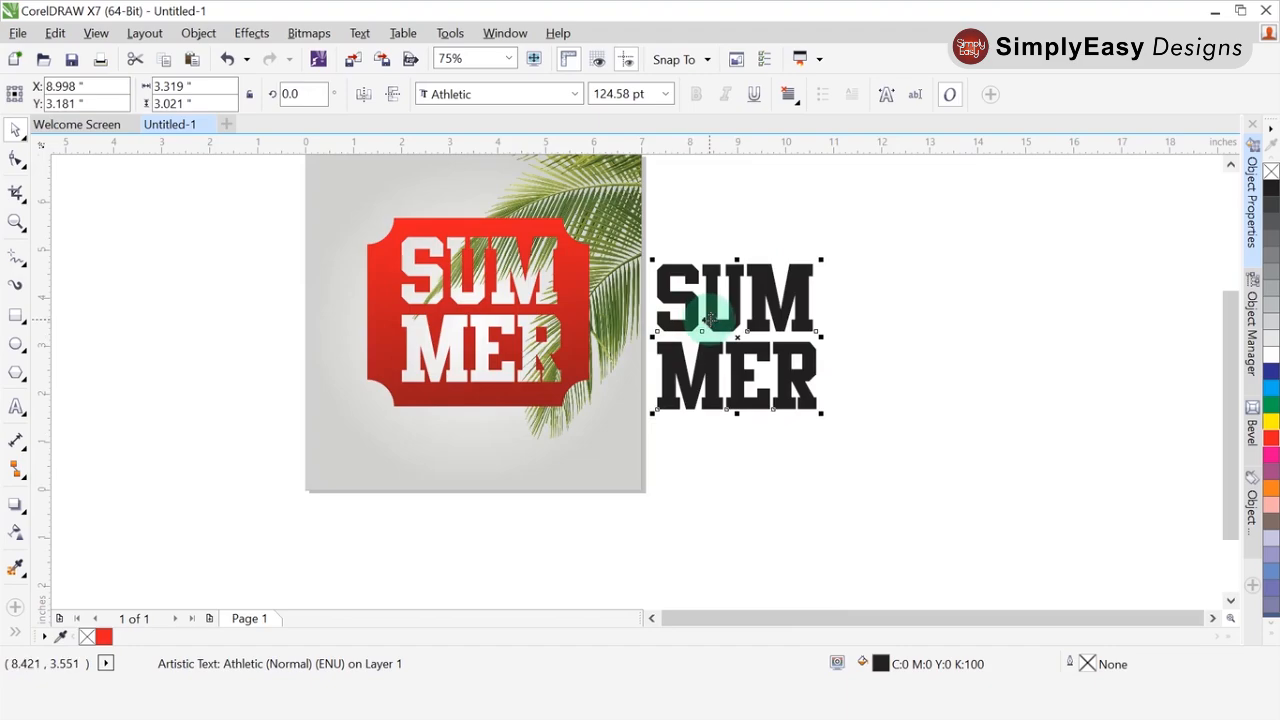
right_click(709, 318)
left_click(814, 457)
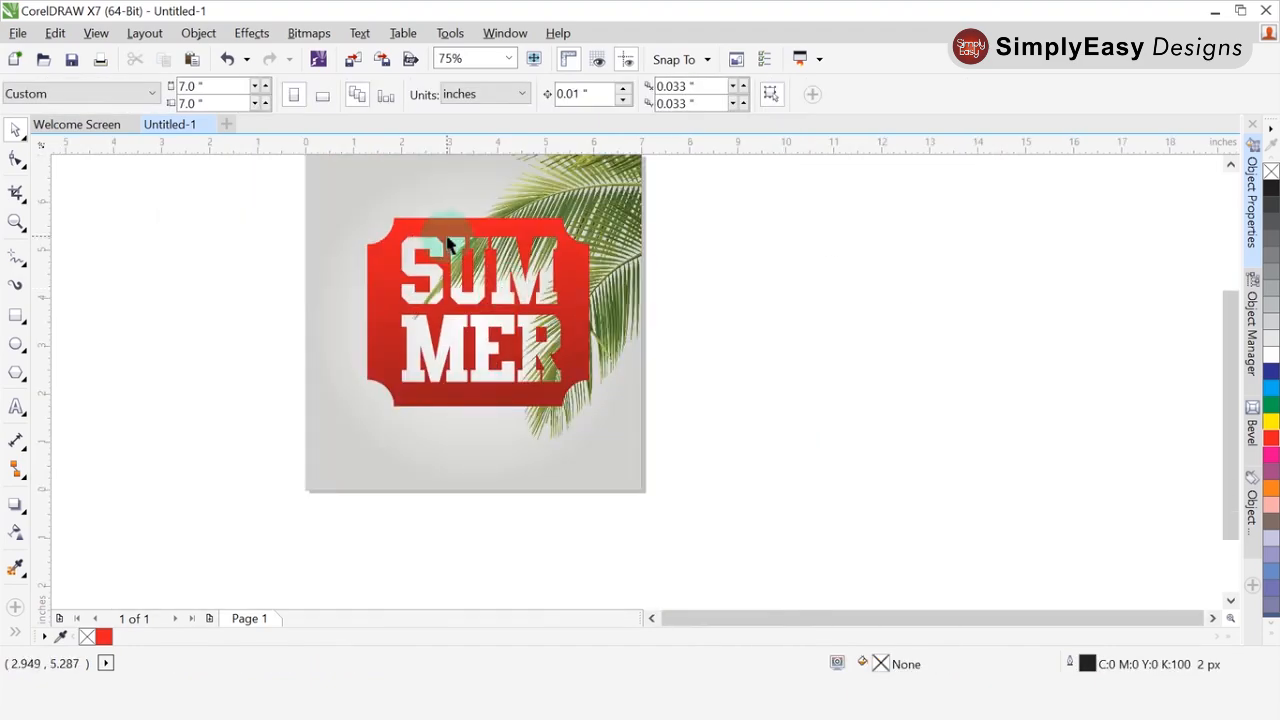
Step: Enlarge the cut-out red shape to about 5.24 by 4.45 inches and position it near the middle of the design
left_click(449, 243)
left_click_drag(362, 208, 342, 195)
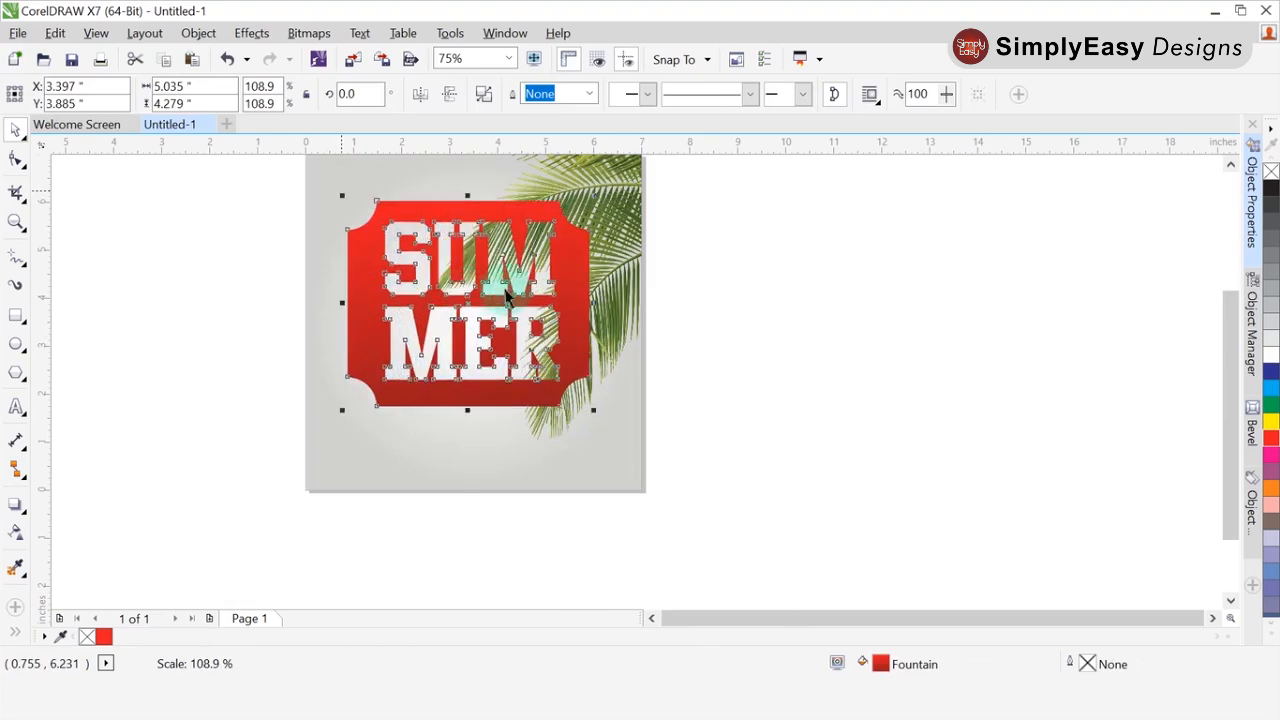
left_click_drag(597, 422, 623, 434)
scroll(535, 290, "down", 2)
scroll(535, 290, "up", 2)
left_click_drag(587, 326, 597, 325)
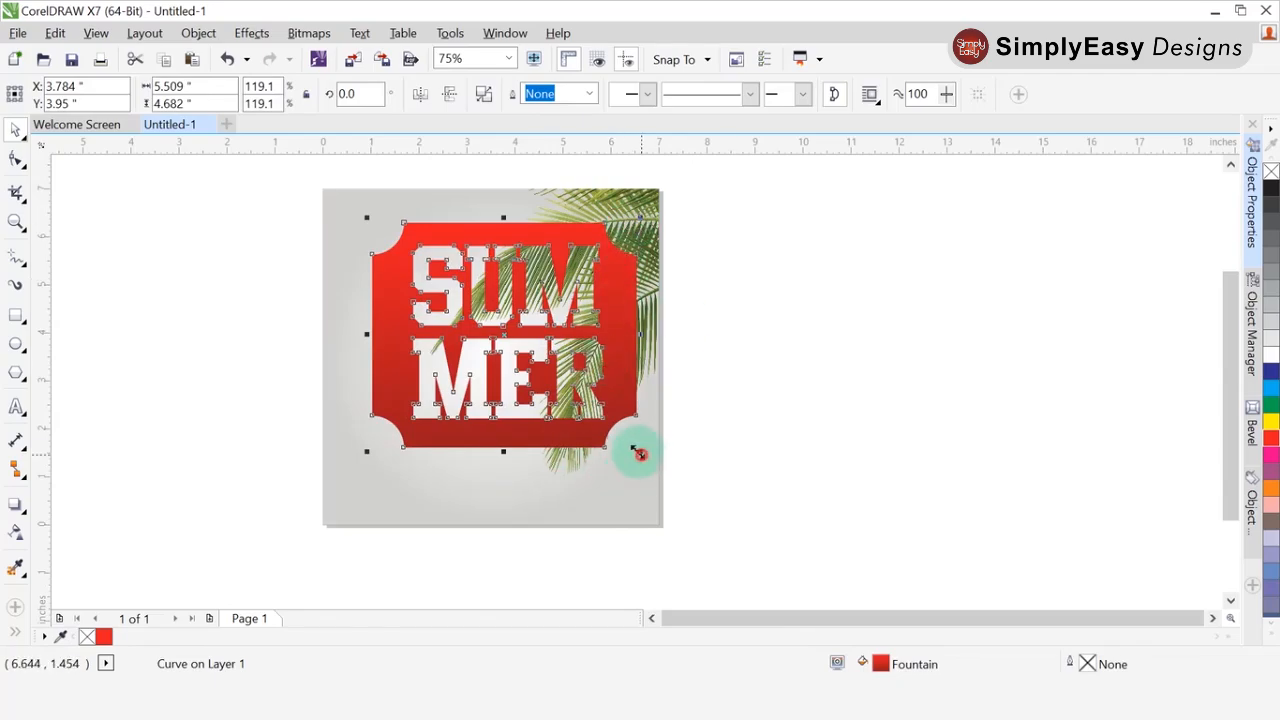
left_click_drag(640, 453, 627, 440)
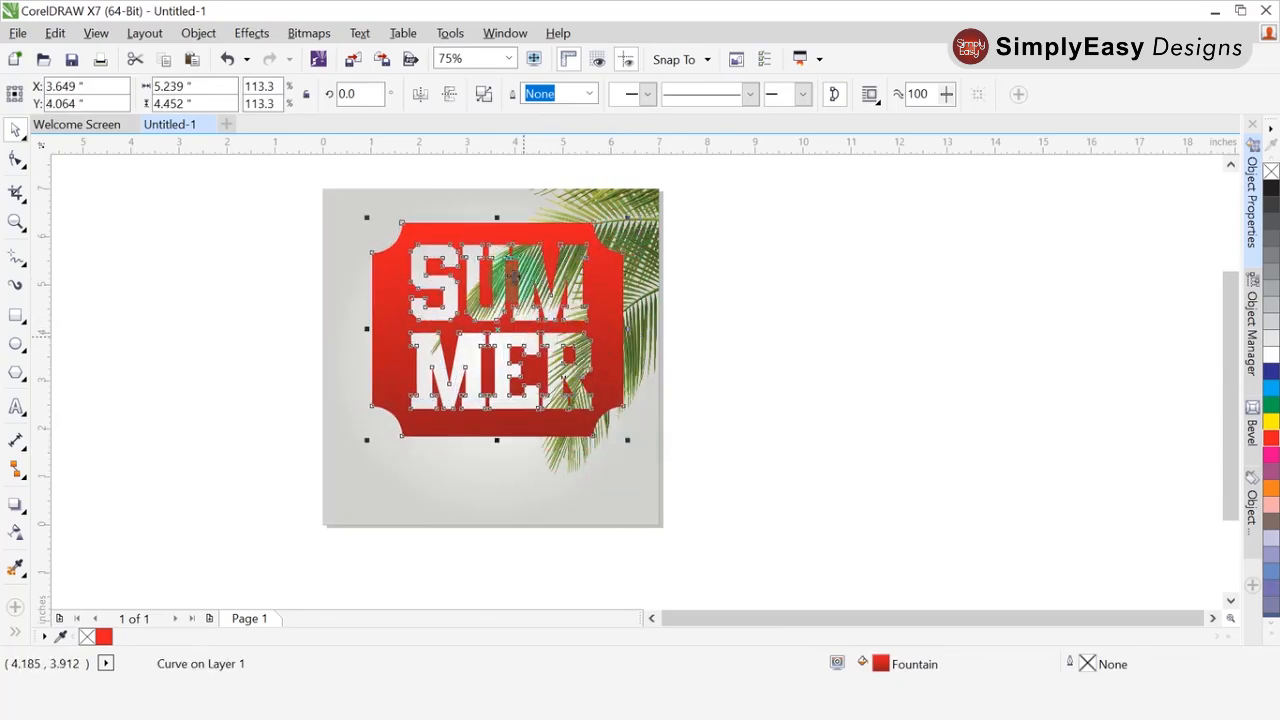
Step: Convert the cut-out red shape to a 300 dpi CMYK Color (32-bit) bitmap with anti-aliasing and a transparent background
left_click(312, 33)
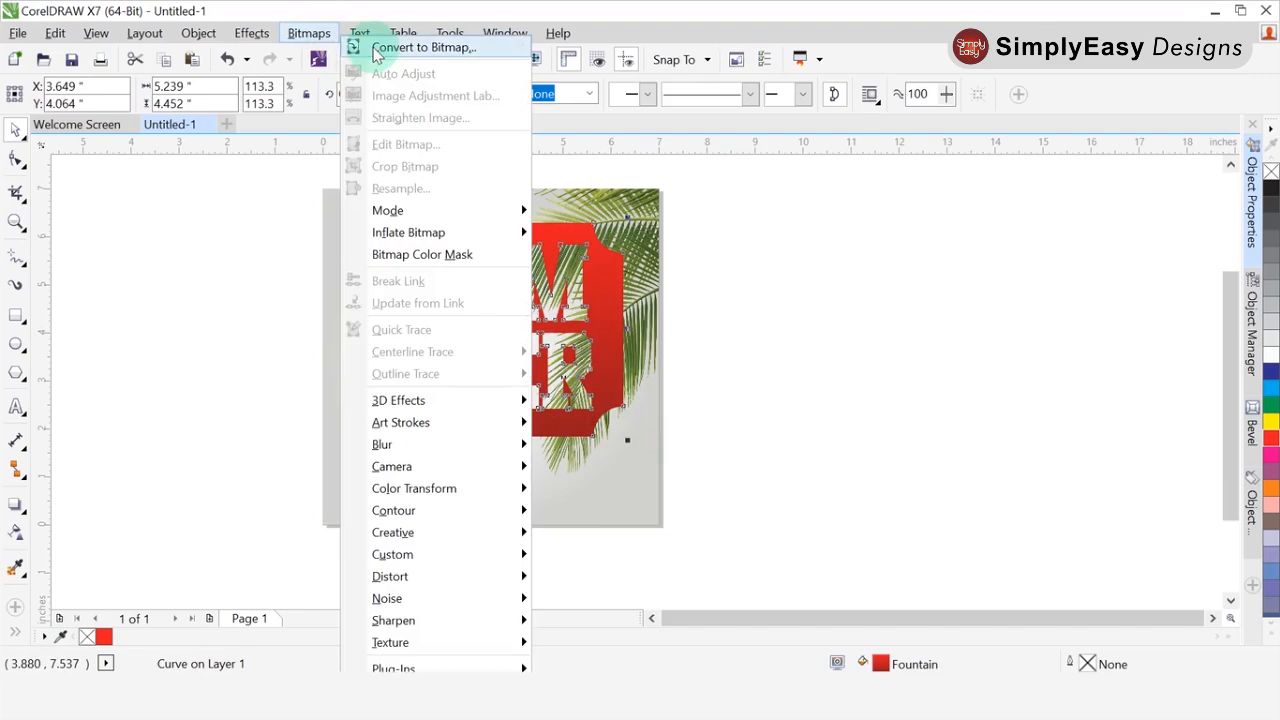
left_click(375, 47)
left_click(614, 290)
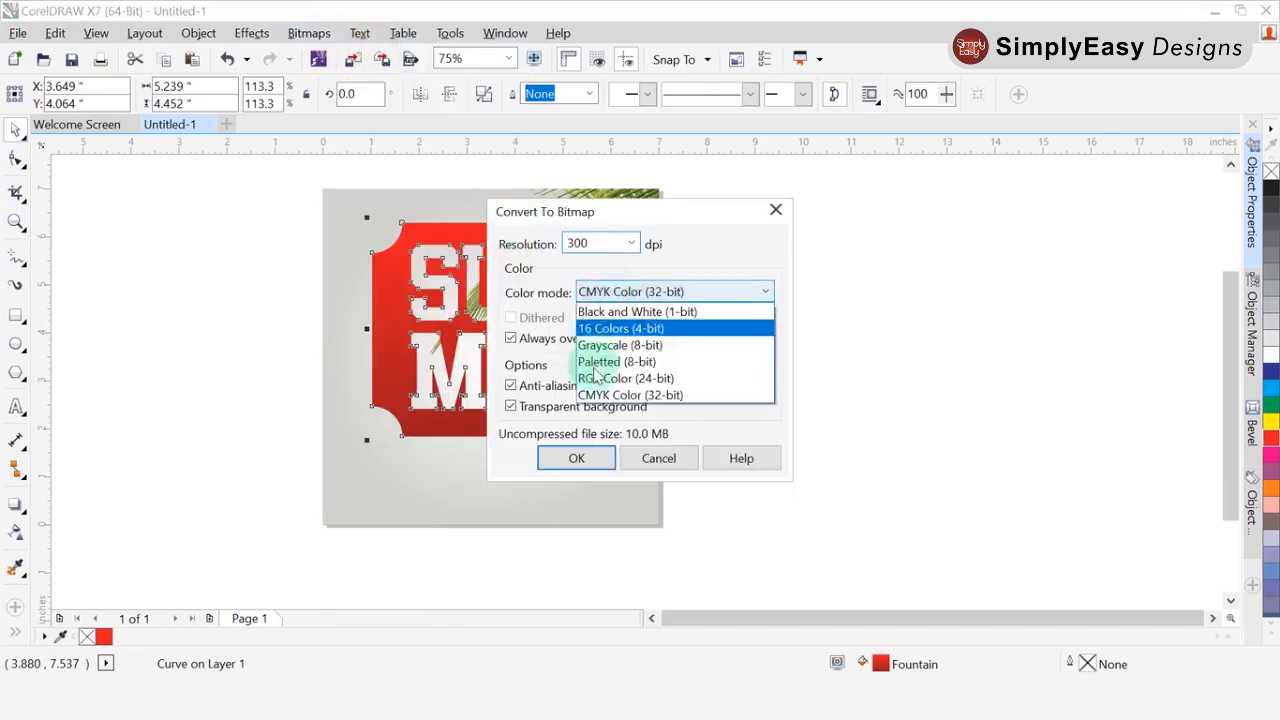
left_click(593, 398)
left_click(575, 457)
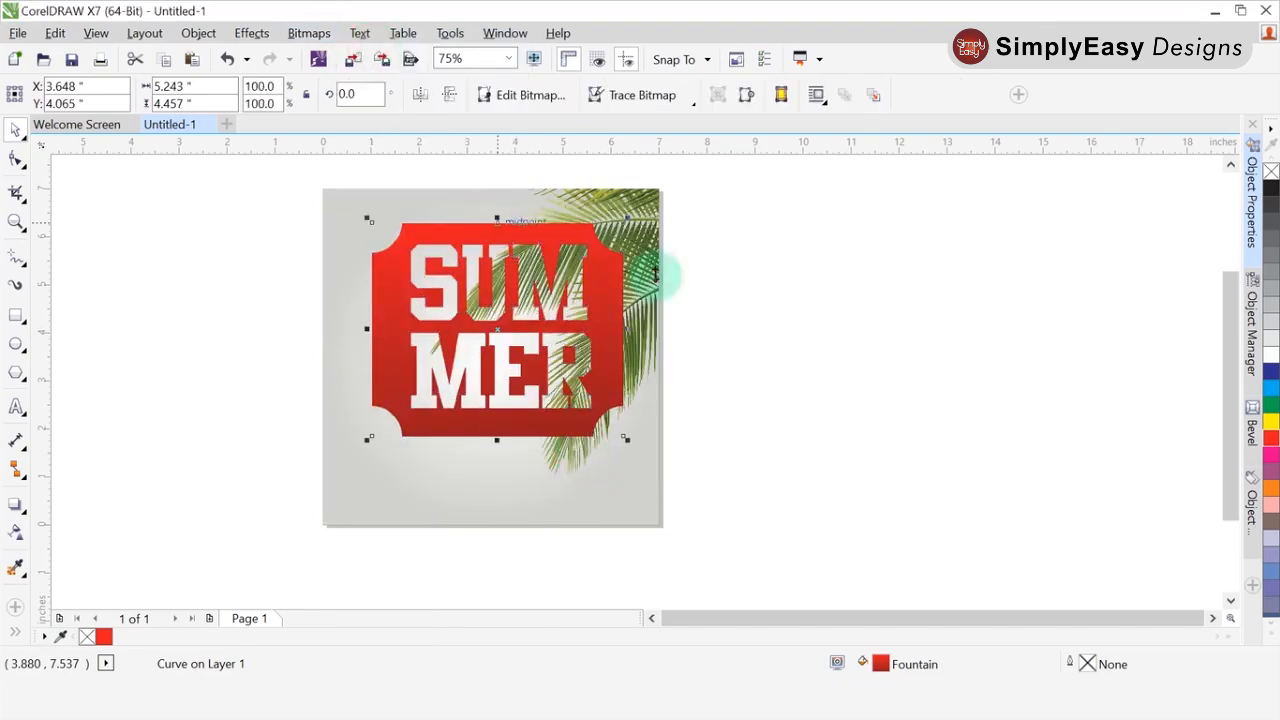
Step: Emboss the red SUMMER bitmap in its original color with depth 20, level 16 and direction 236
scroll(503, 234, "up", 2)
left_click(420, 206)
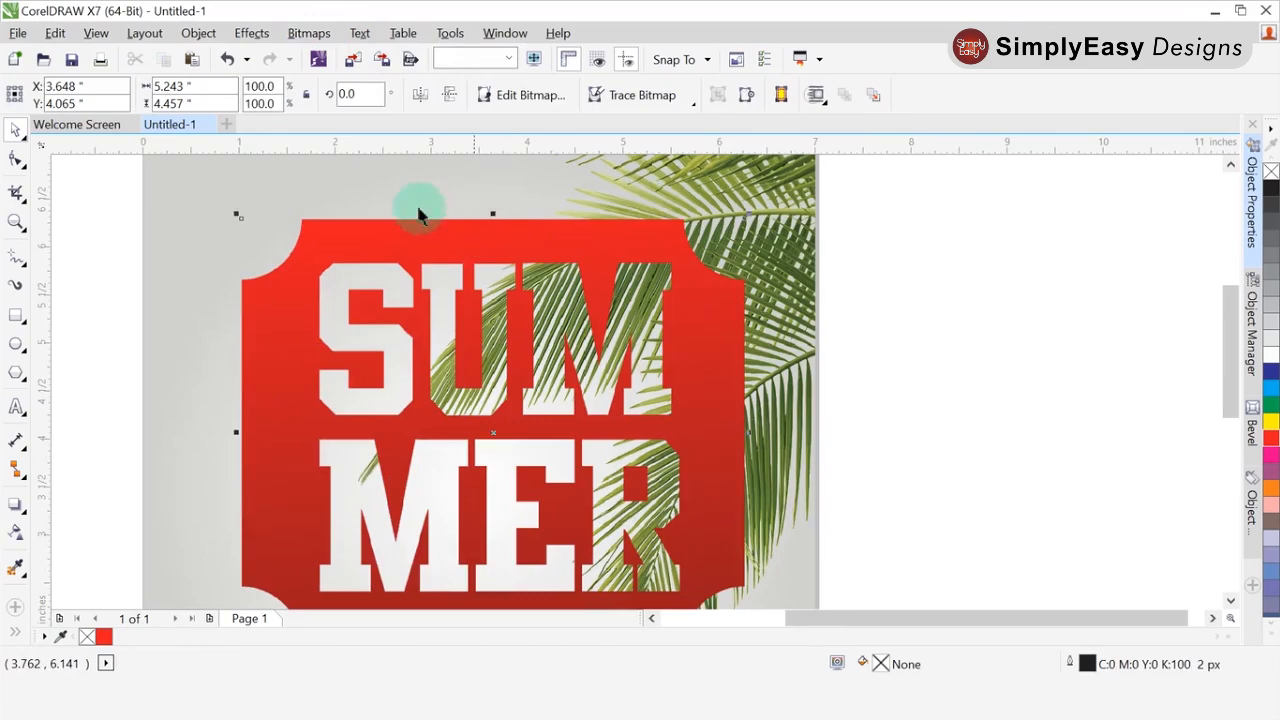
left_click(308, 33)
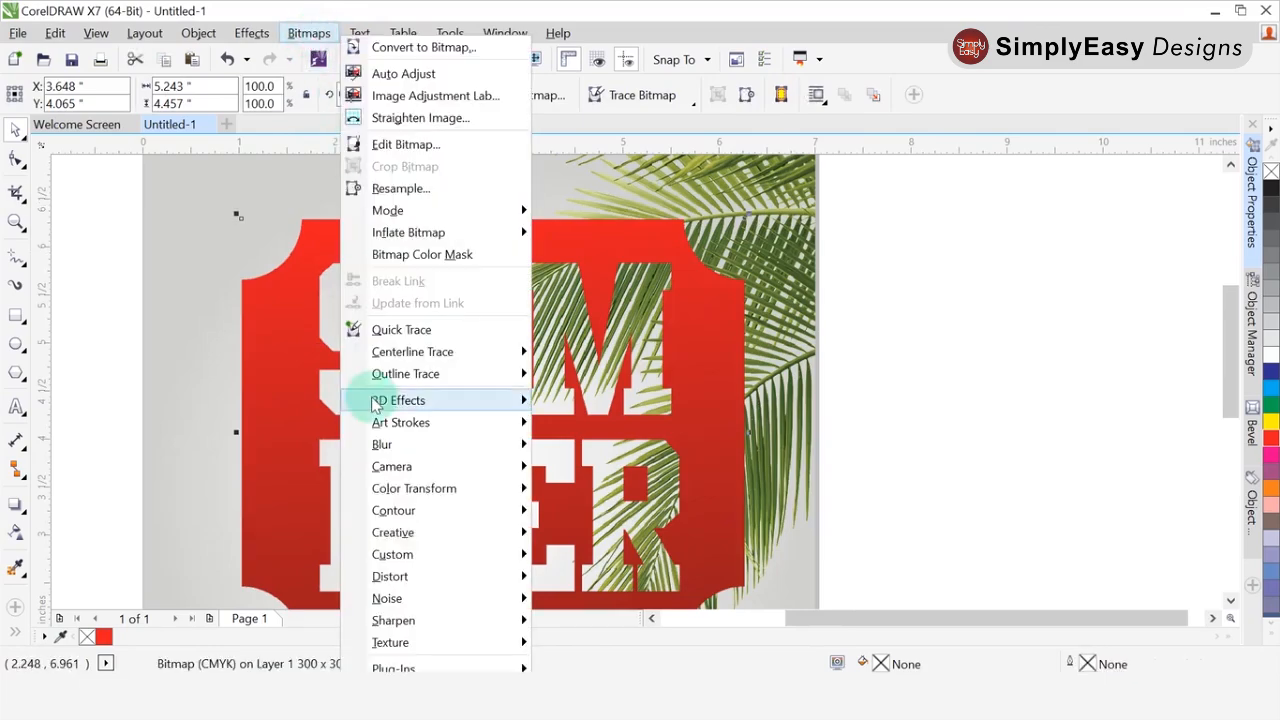
mouse_move(375, 402)
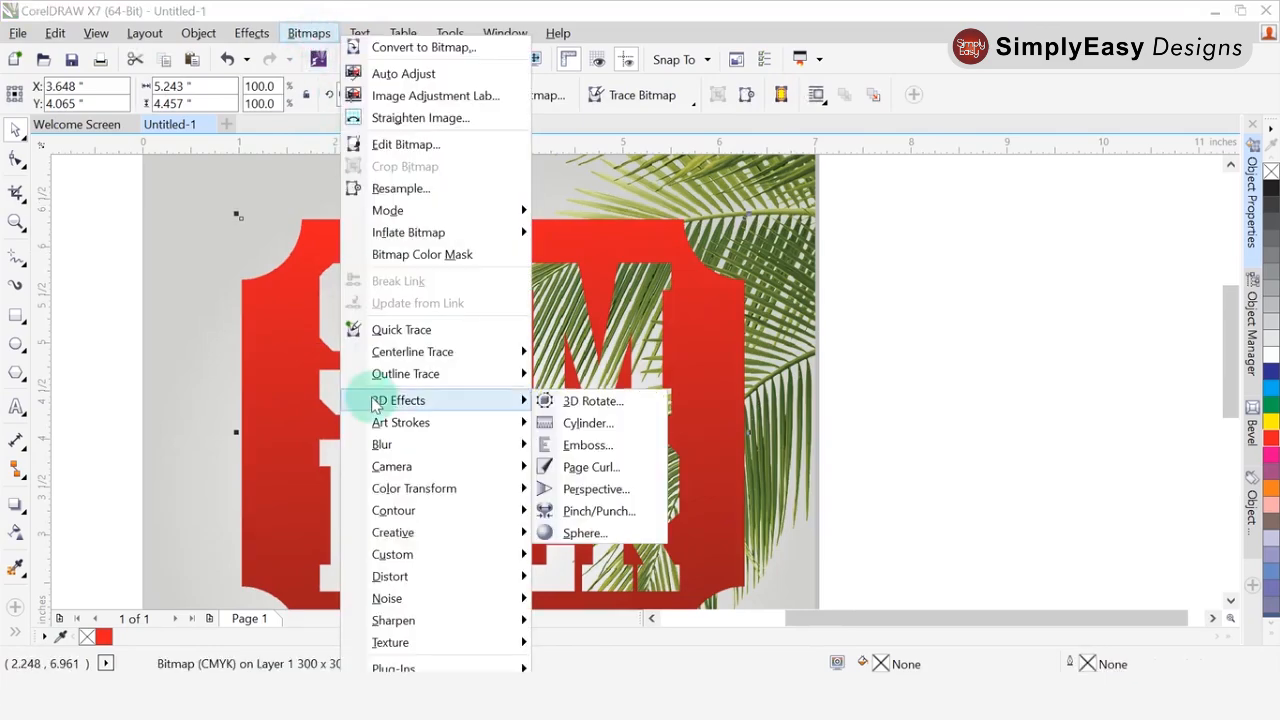
left_click(588, 446)
left_click_drag(566, 220, 897, 226)
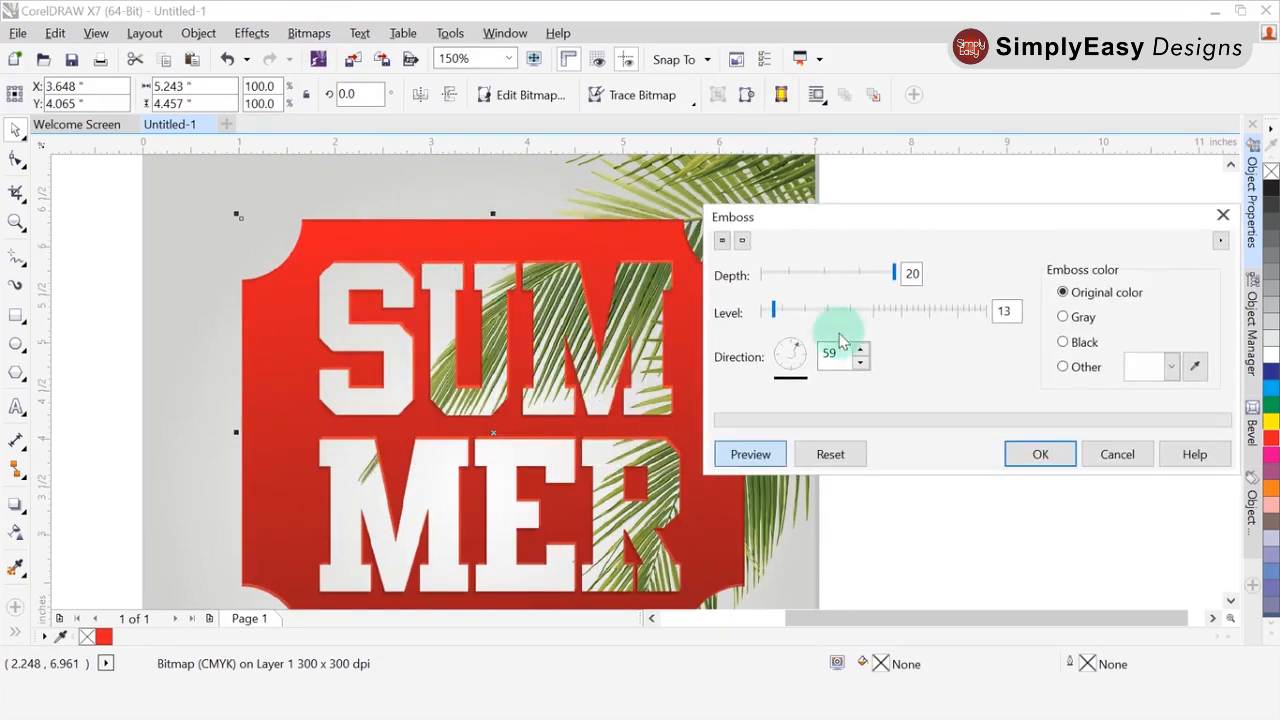
left_click_drag(784, 362, 784, 367)
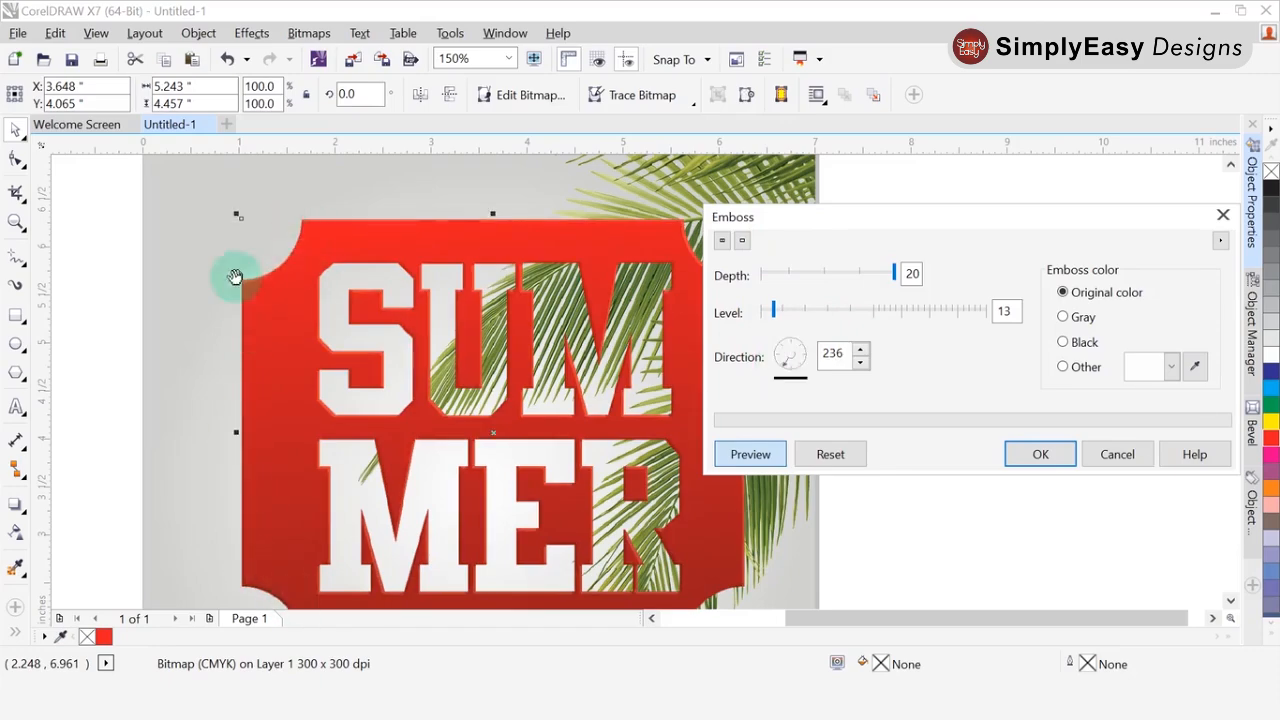
left_click_drag(772, 311, 829, 311)
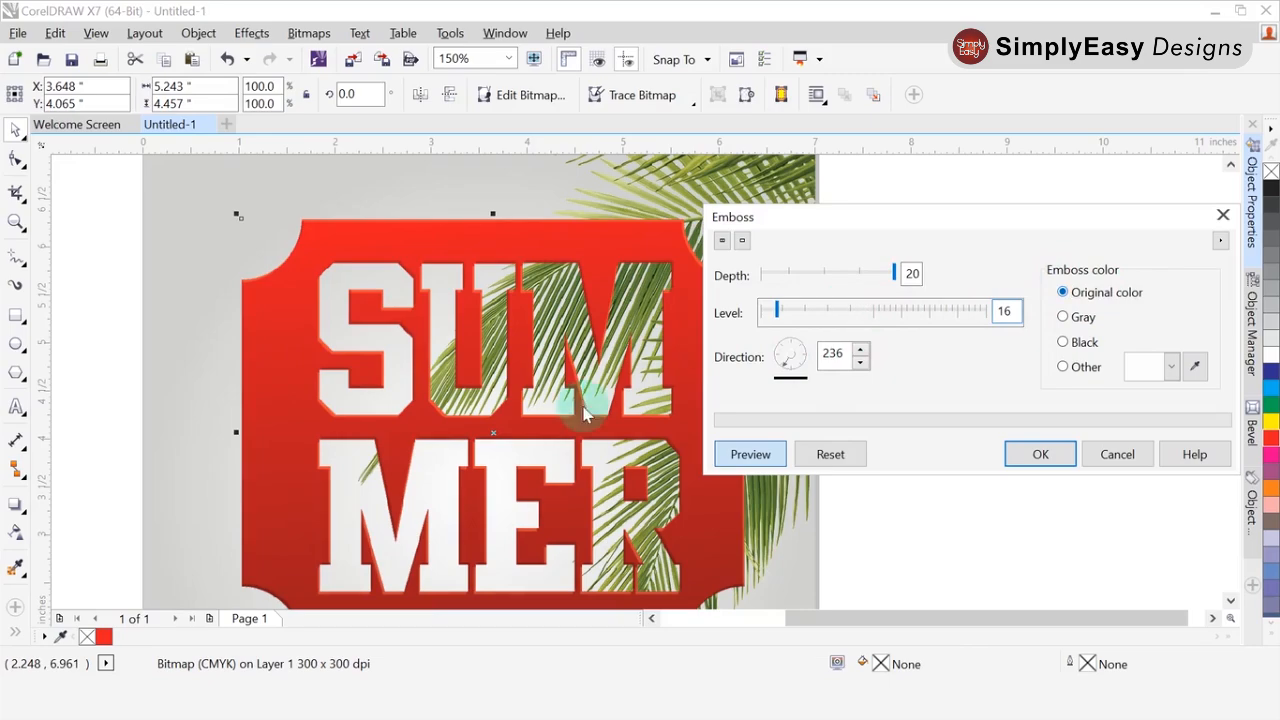
left_click(1040, 455)
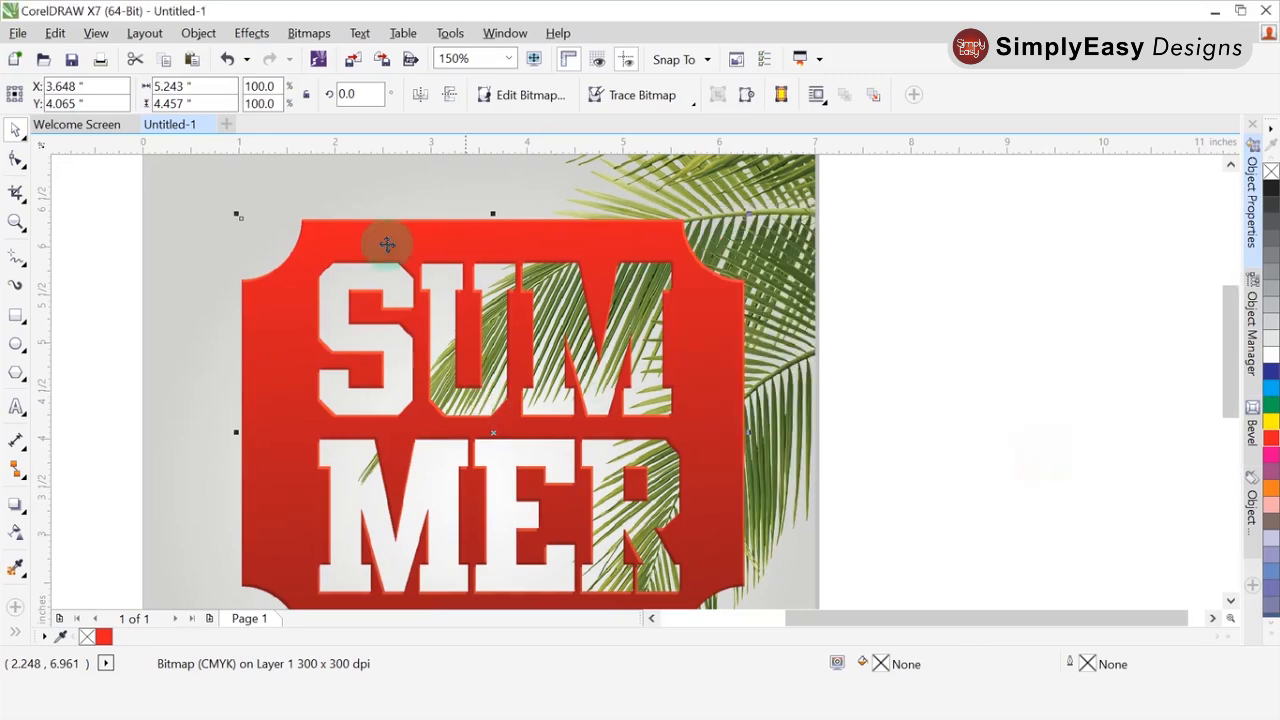
Step: Add a black drop shadow to the red SUMMER plate, offset about 0.054 inches horizontally and 0.195 inches vertically
scroll(388, 244, "down", 2)
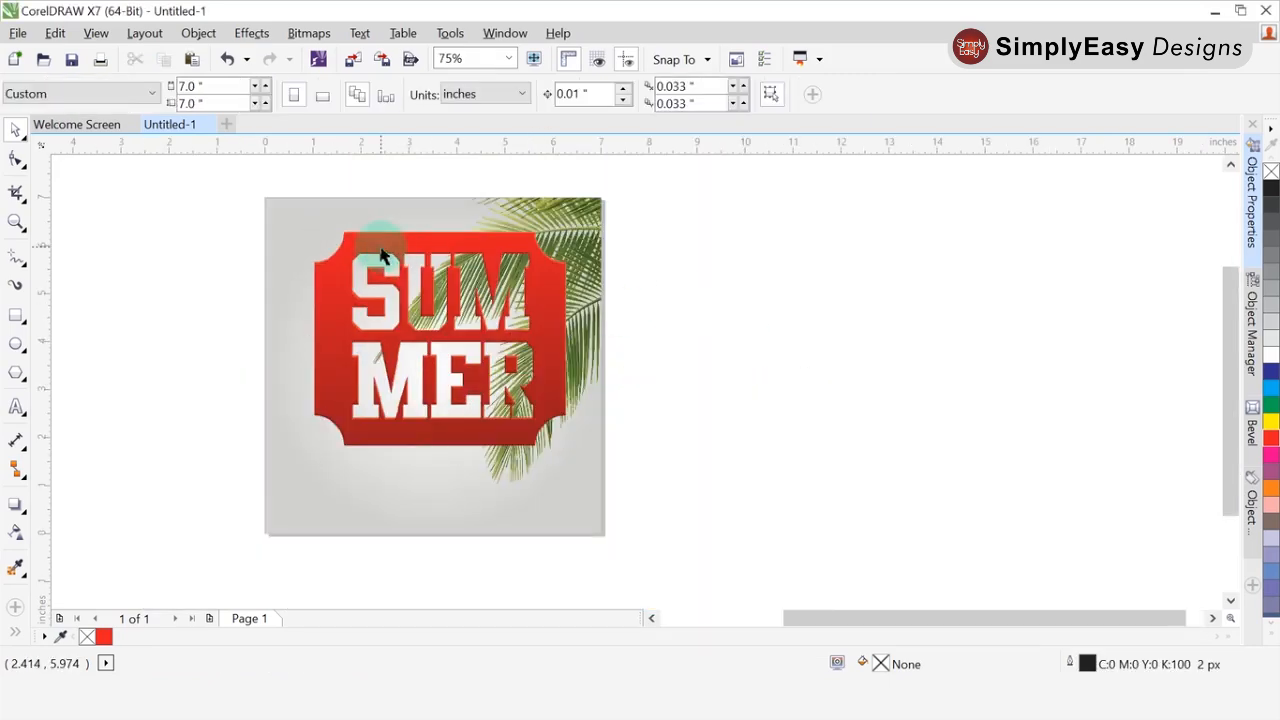
scroll(457, 320, "up", 2)
scroll(457, 320, "down", 2)
scroll(455, 357, "up", 2)
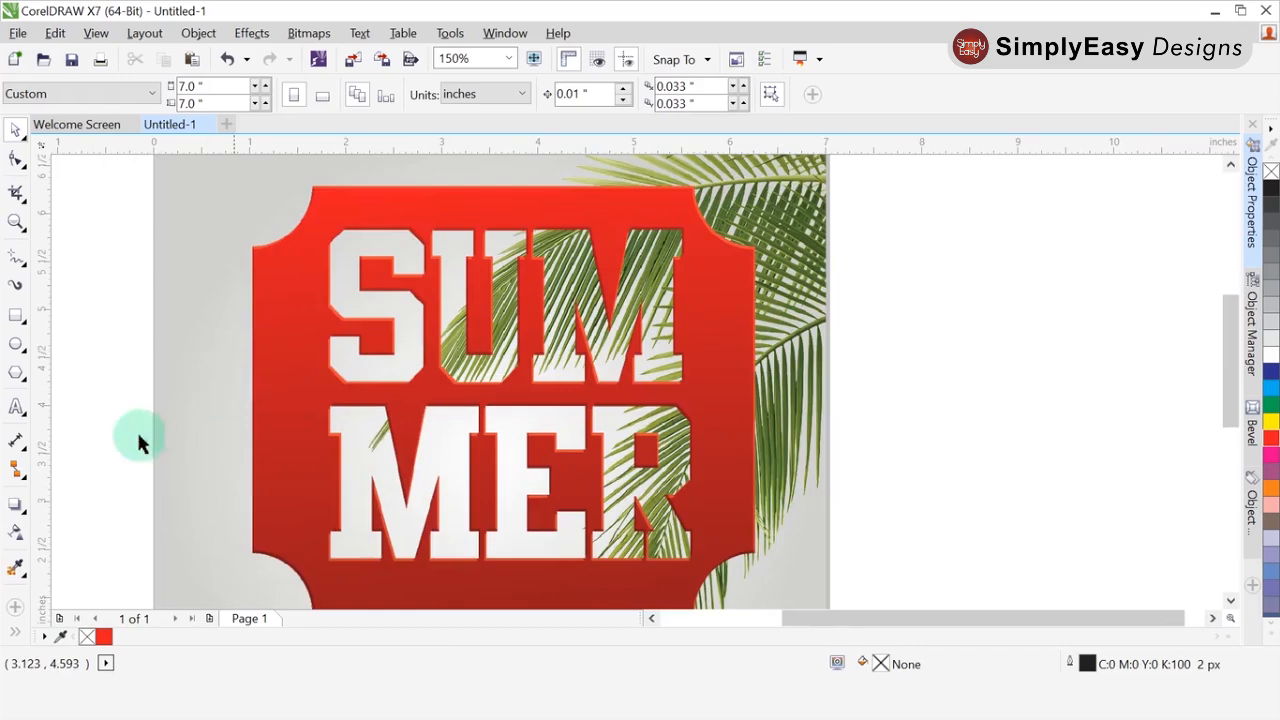
left_click(22, 508)
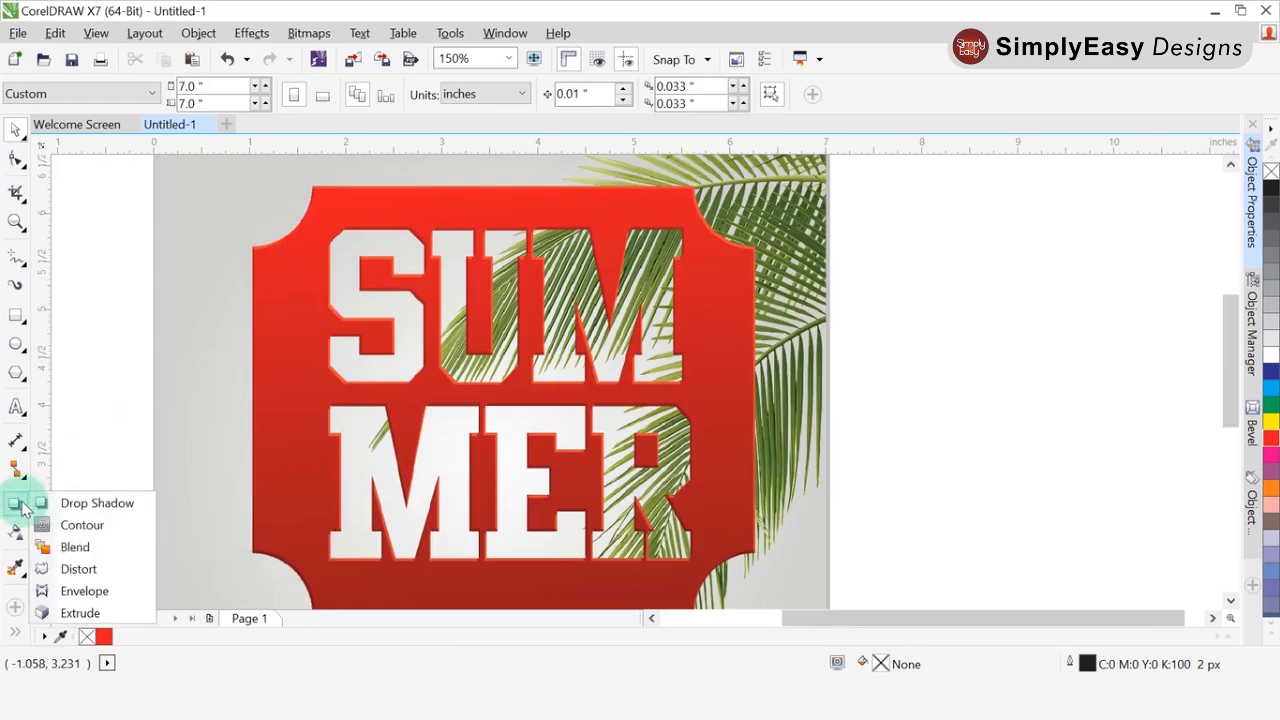
left_click(88, 500)
scroll(414, 370, "down", 2)
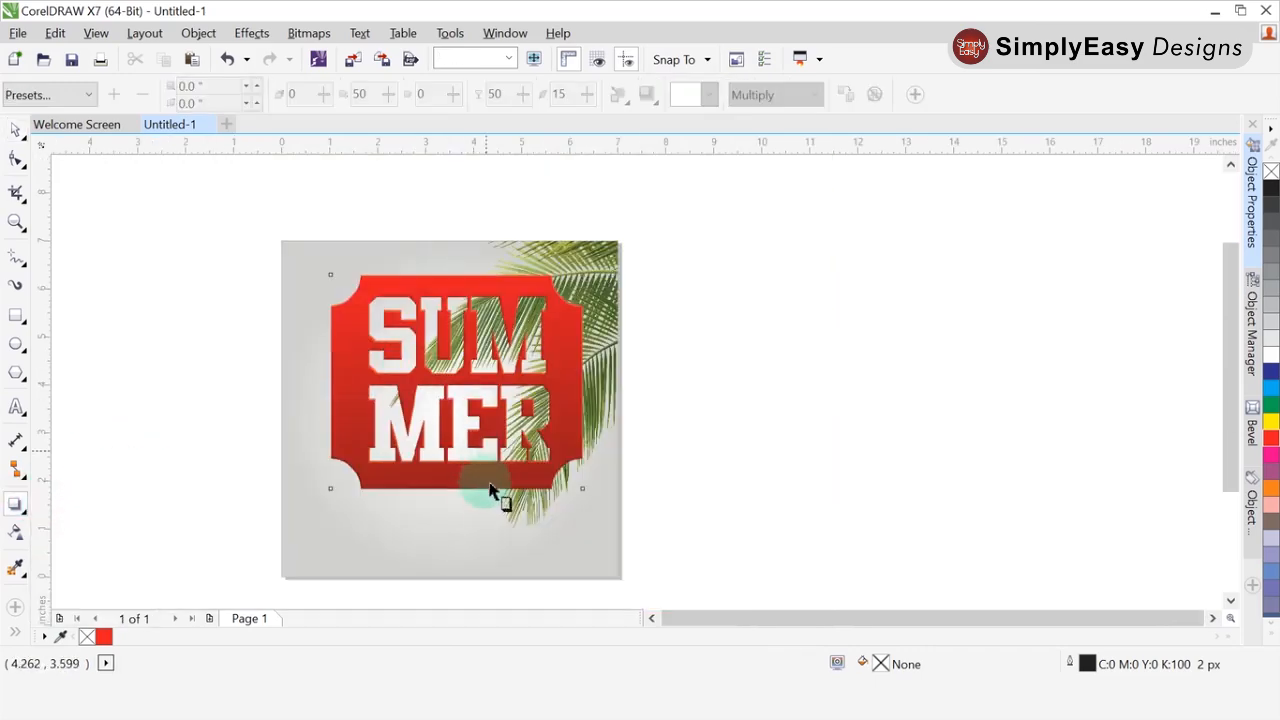
left_click_drag(455, 384, 484, 498)
left_click_drag(494, 280, 487, 266)
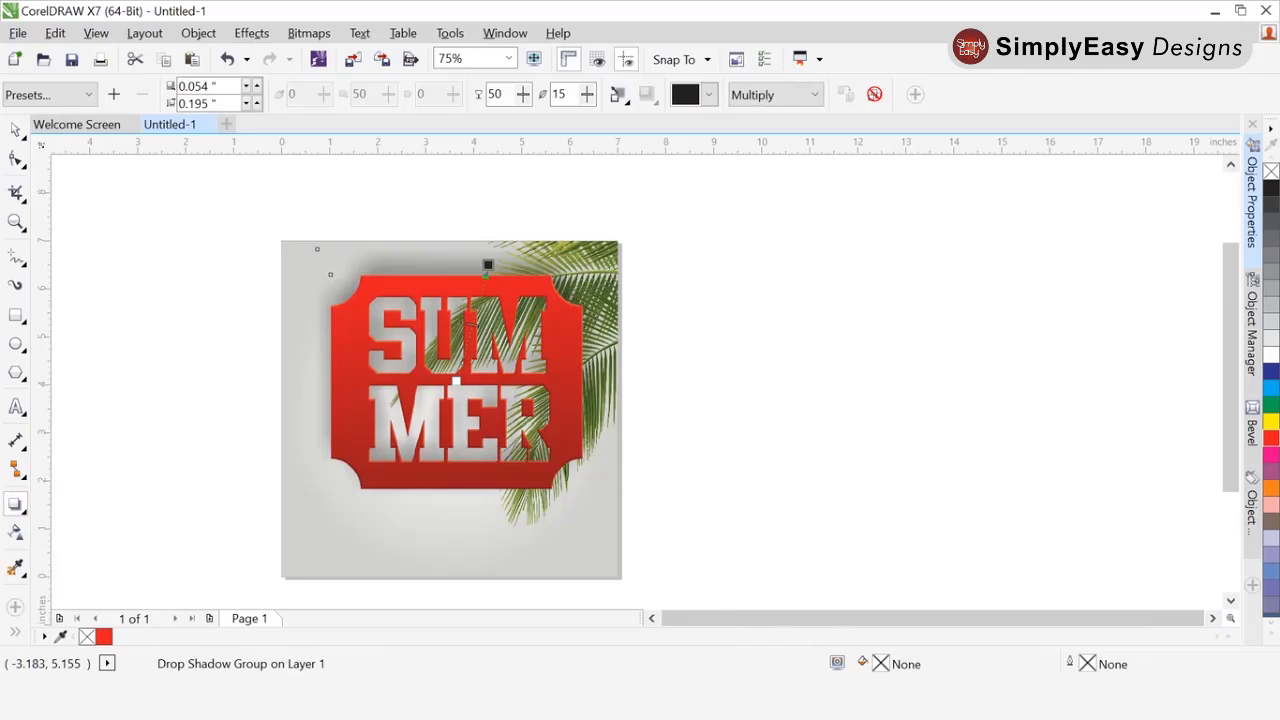
Step: Set the drop shadow's opacity to 54 and feathering to 4, and bring its offset to about 0.025 by 0.084 inches
scroll(452, 290, "up", 2)
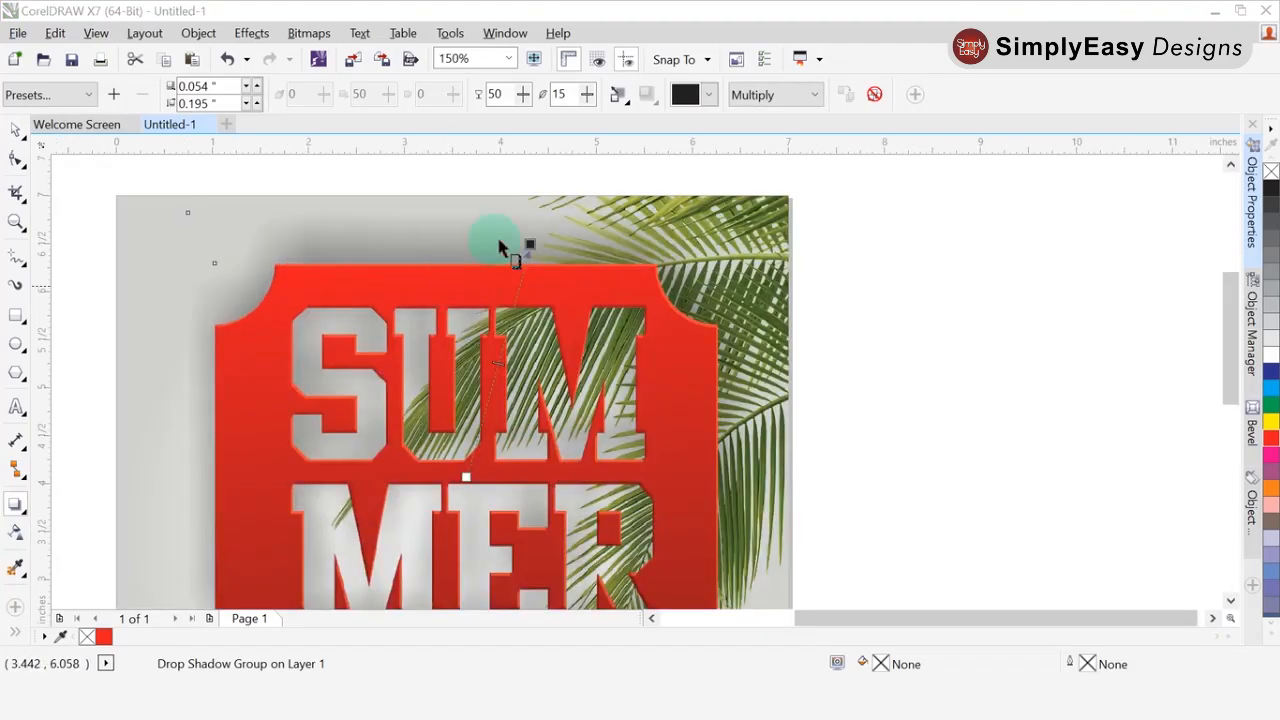
scroll(500, 246, "down", 2)
left_click_drag(506, 238, 506, 244)
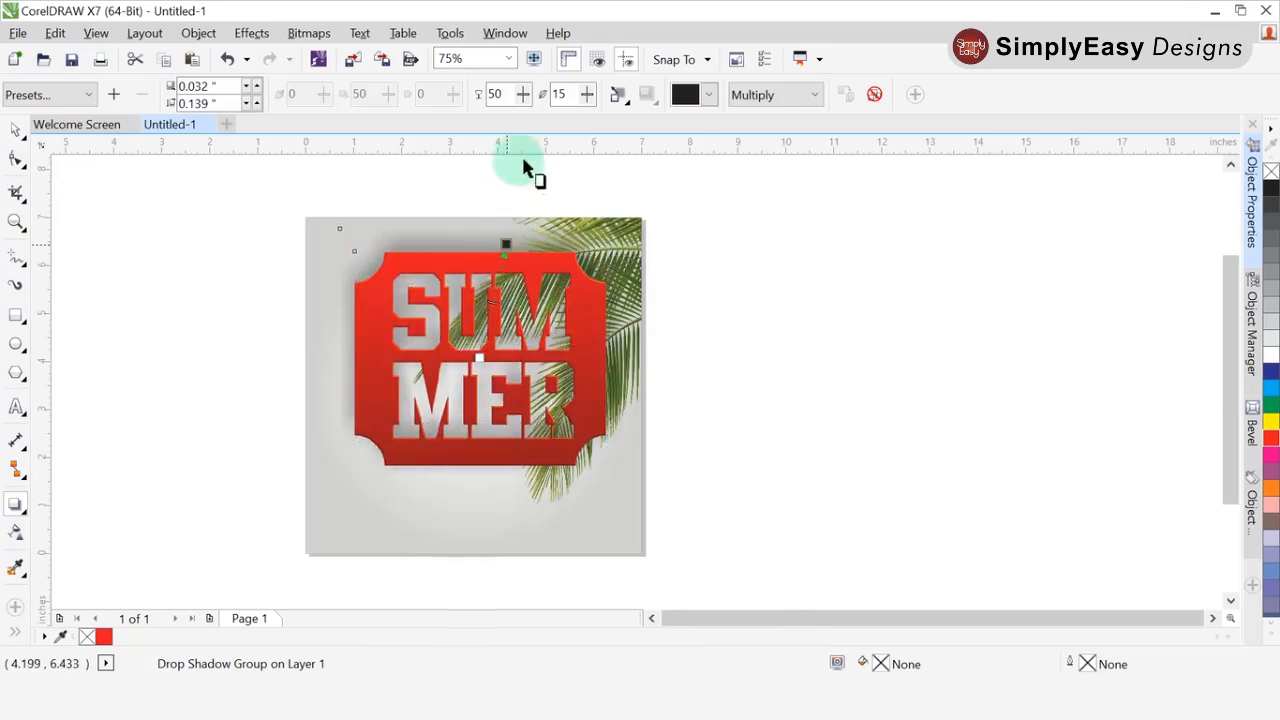
left_click(521, 95)
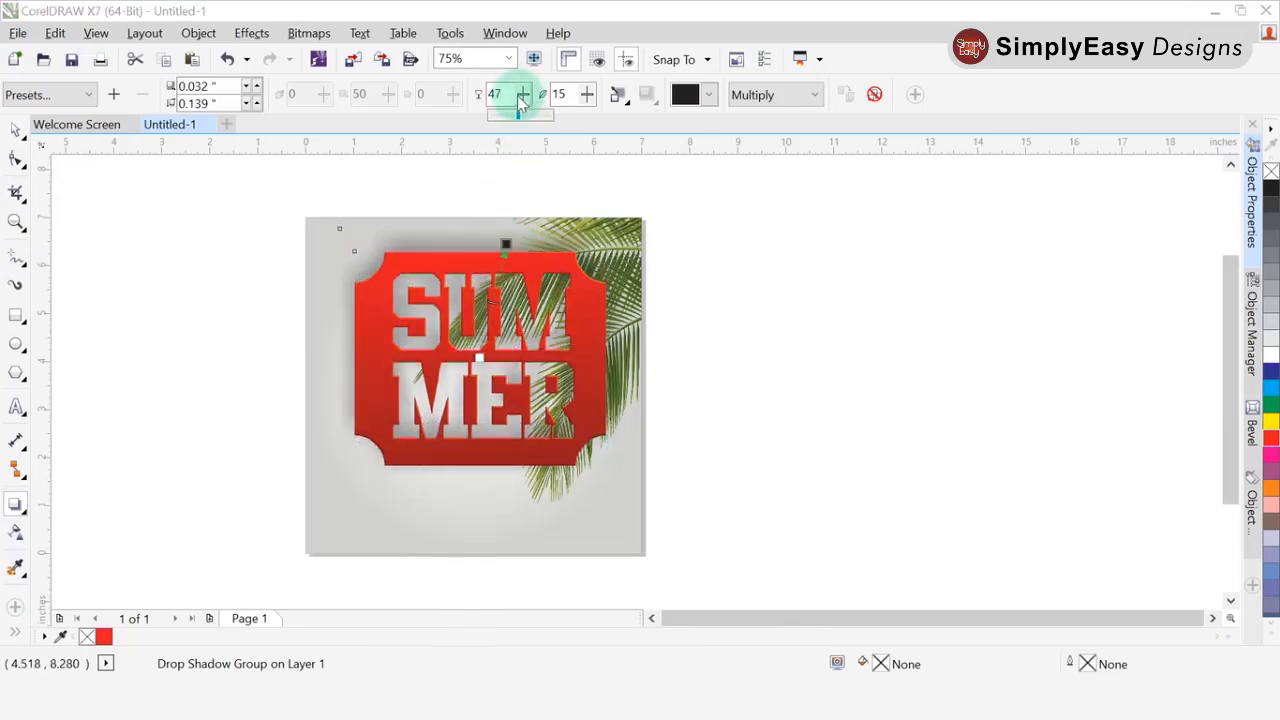
left_click_drag(512, 108, 585, 100)
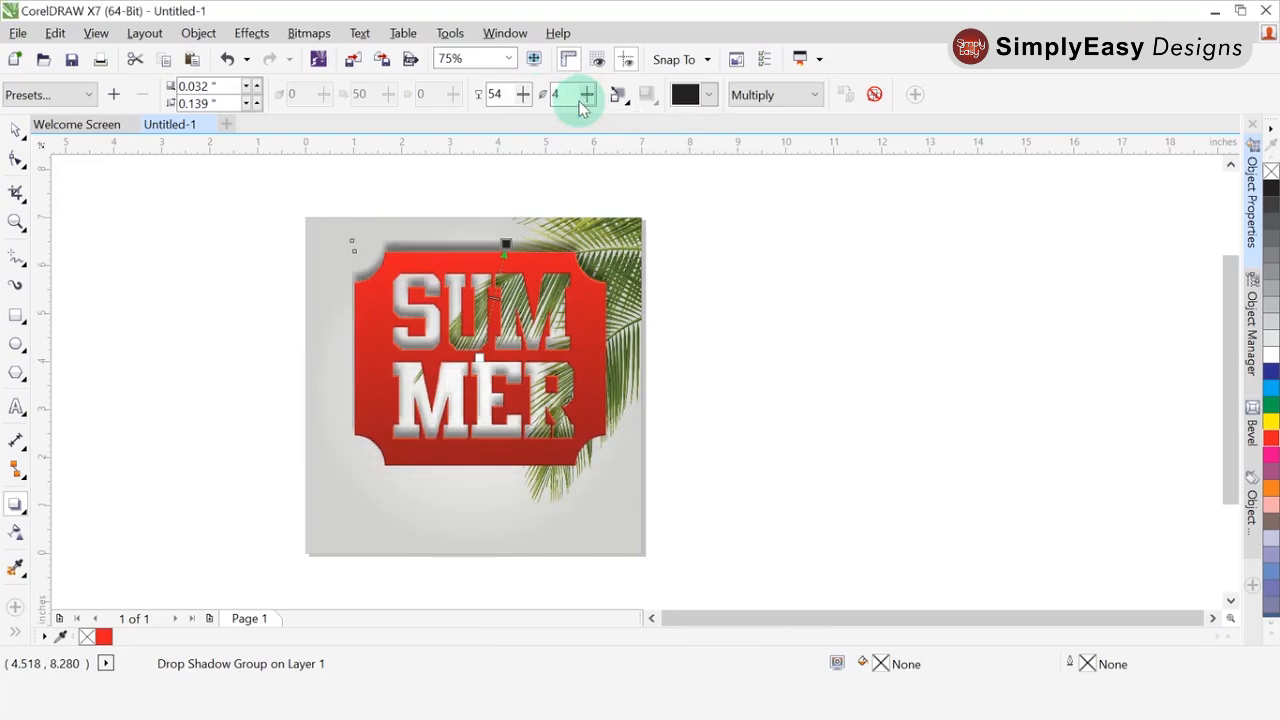
left_click_drag(506, 245, 514, 252)
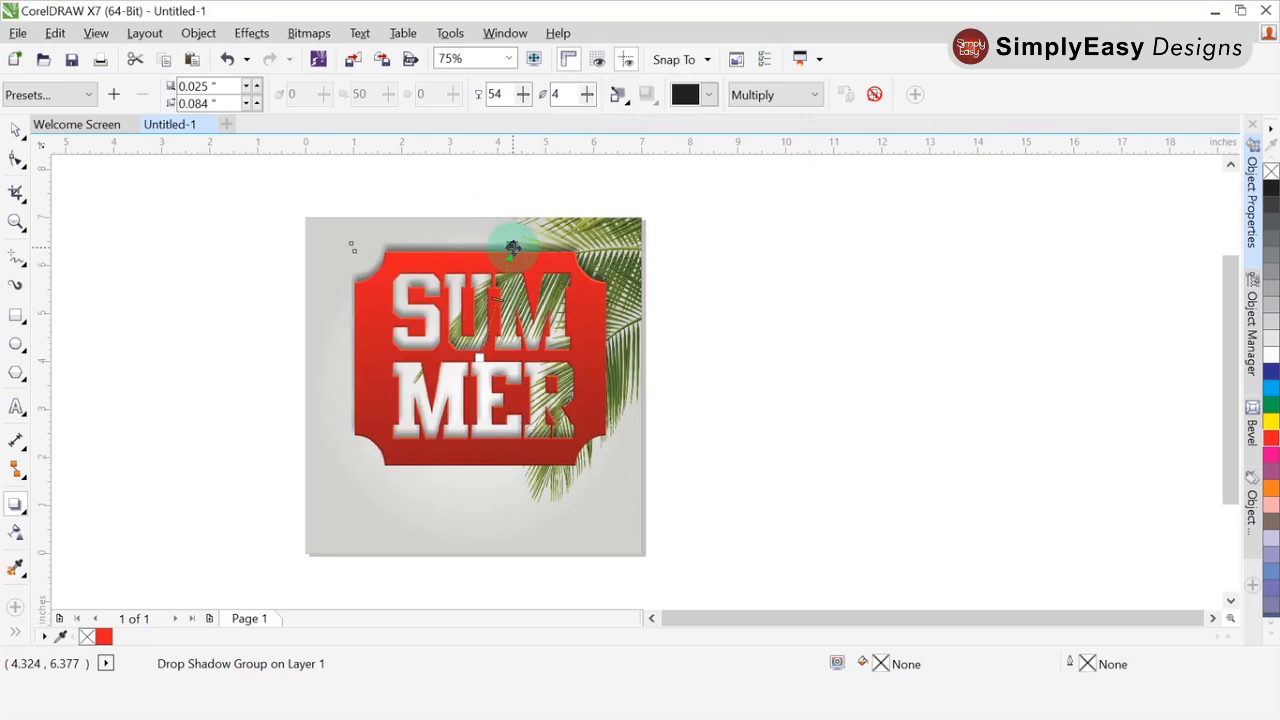
Step: Lower the shadow's opacity to 29 and move it below and left of the plate, offset about -0.074 by -0.243 inches
left_click(522, 94)
left_click(522, 94)
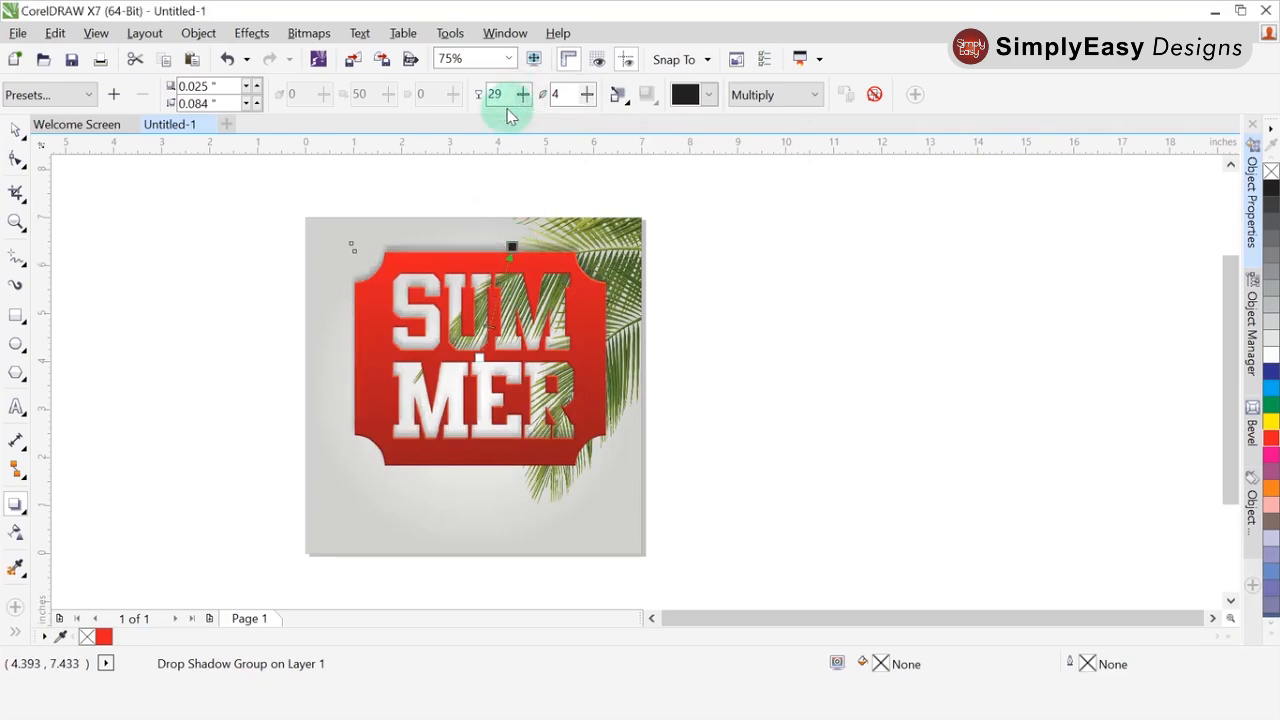
scroll(511, 331, "up", 1)
scroll(511, 331, "down", 1)
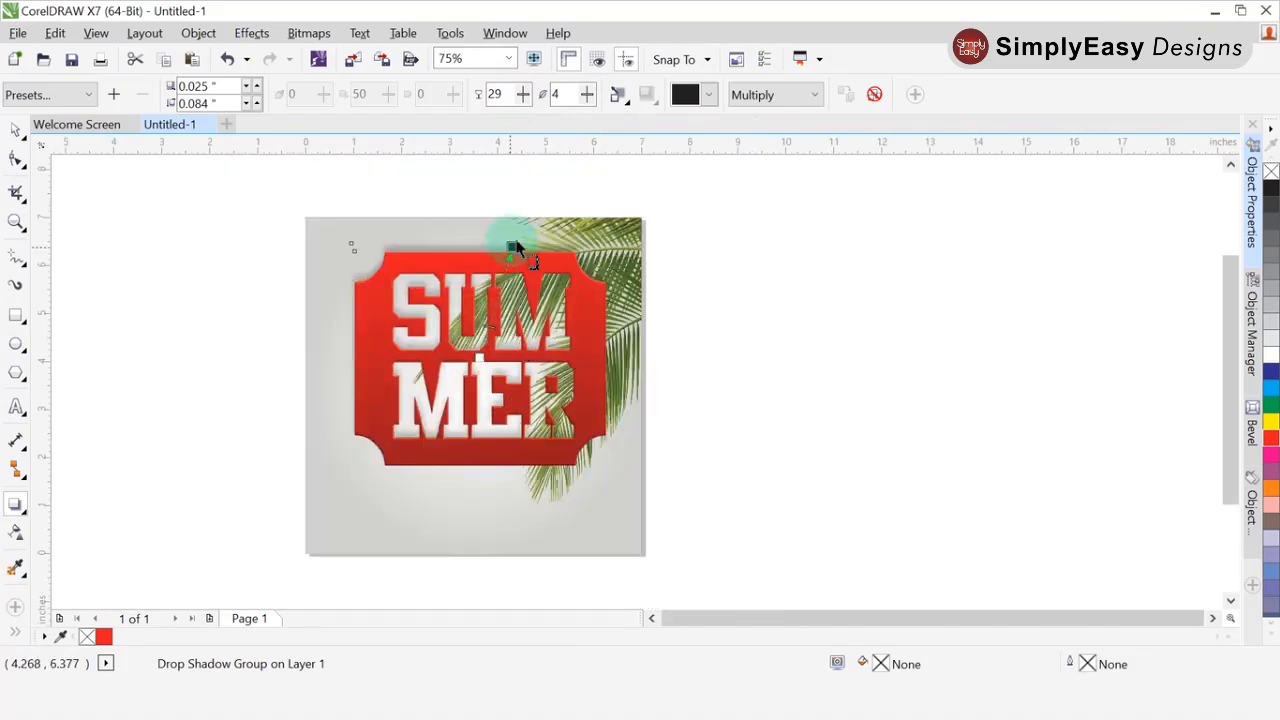
left_click_drag(512, 246, 444, 476)
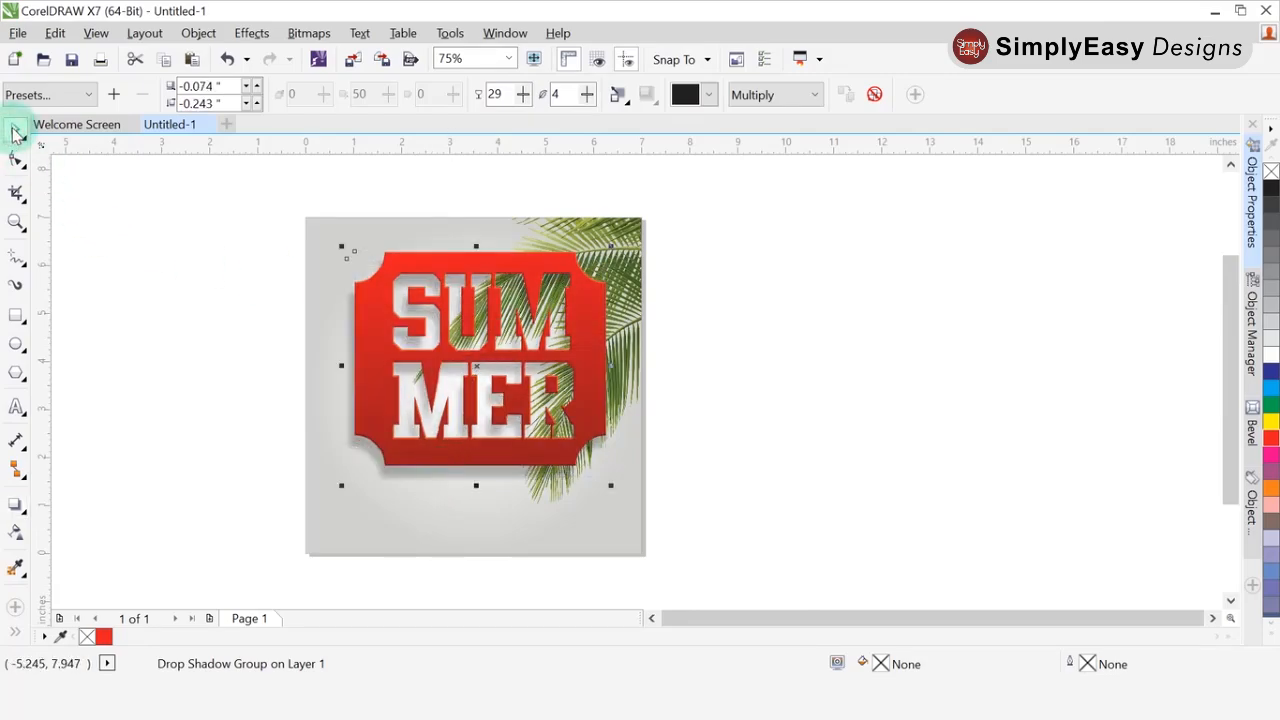
Step: Start a new text line on the grey background below the red plate
left_click(16, 407)
left_click(445, 512)
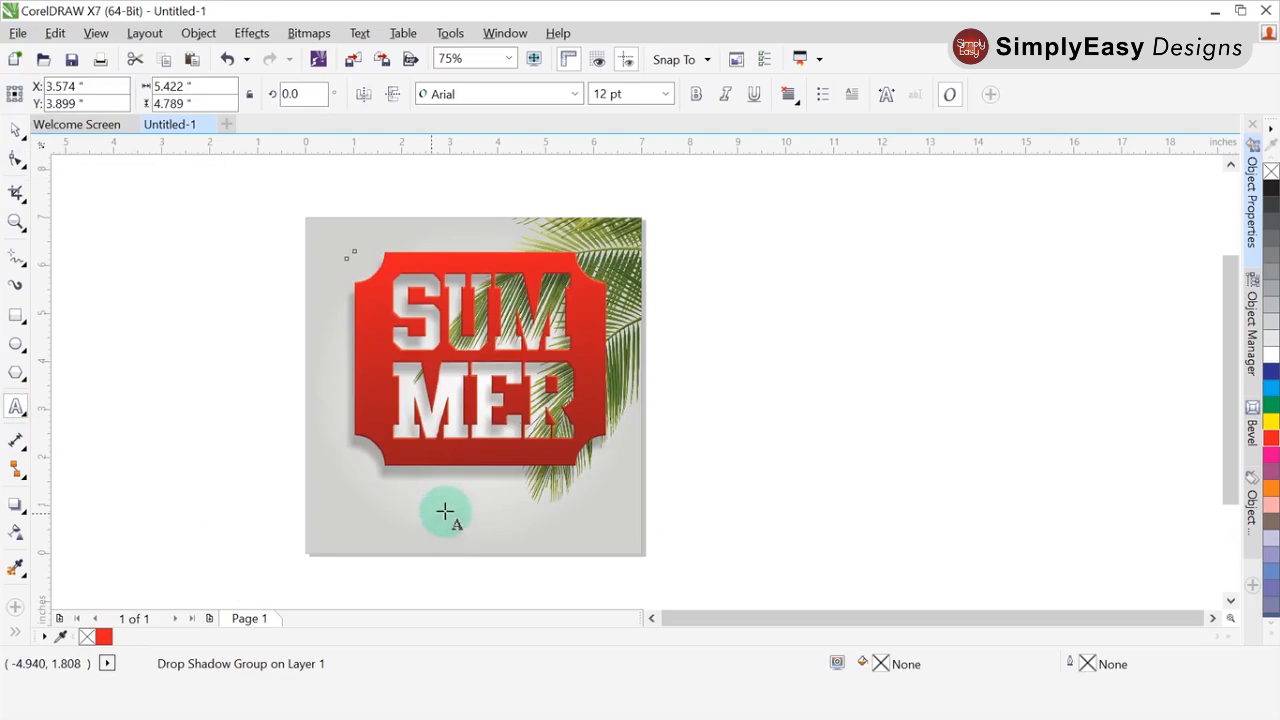